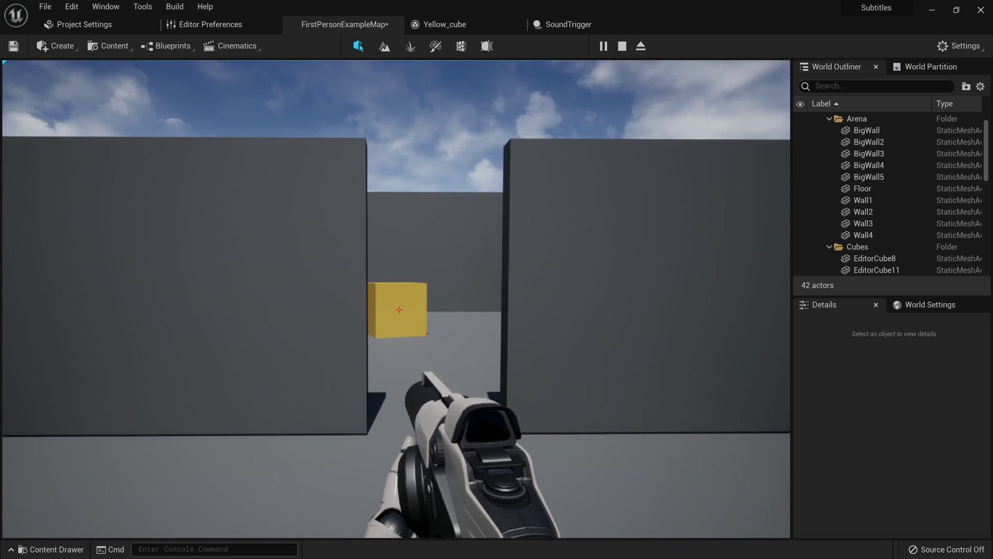
key("d")
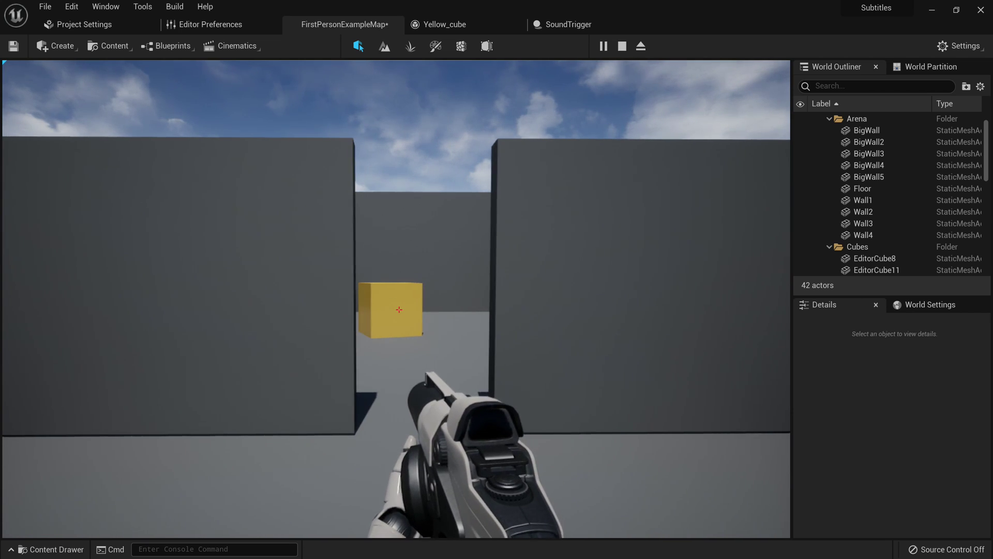
key("d")
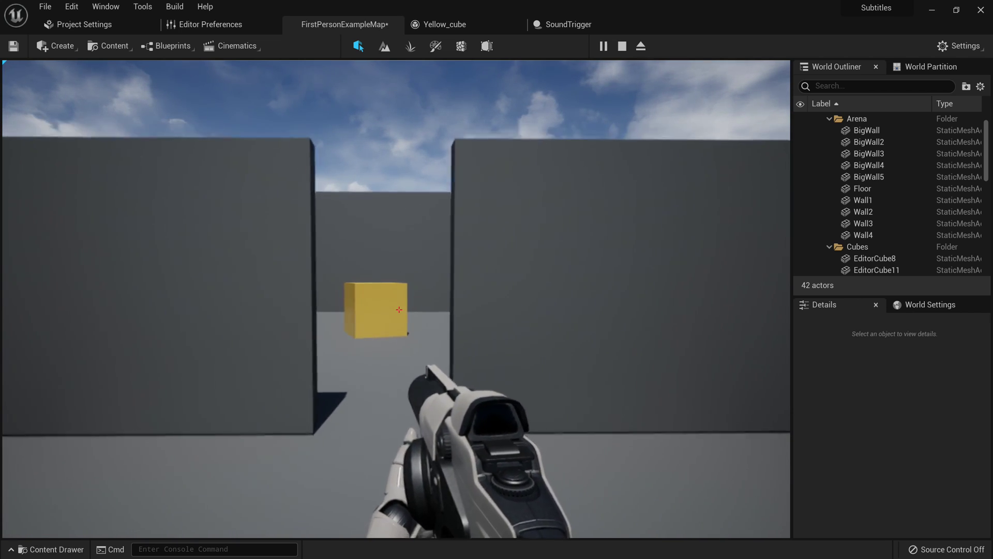
key("w")
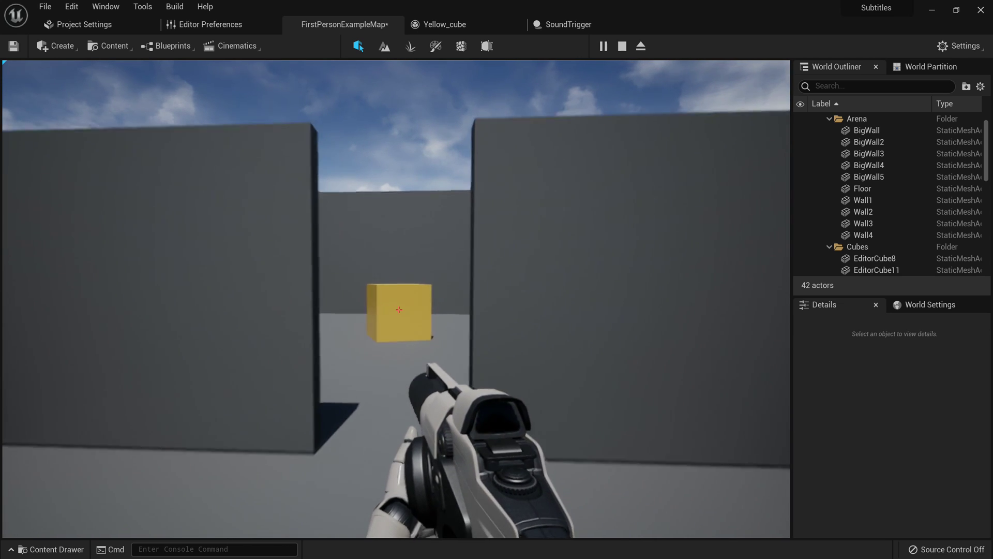
key("s")
key("w")
key("s")
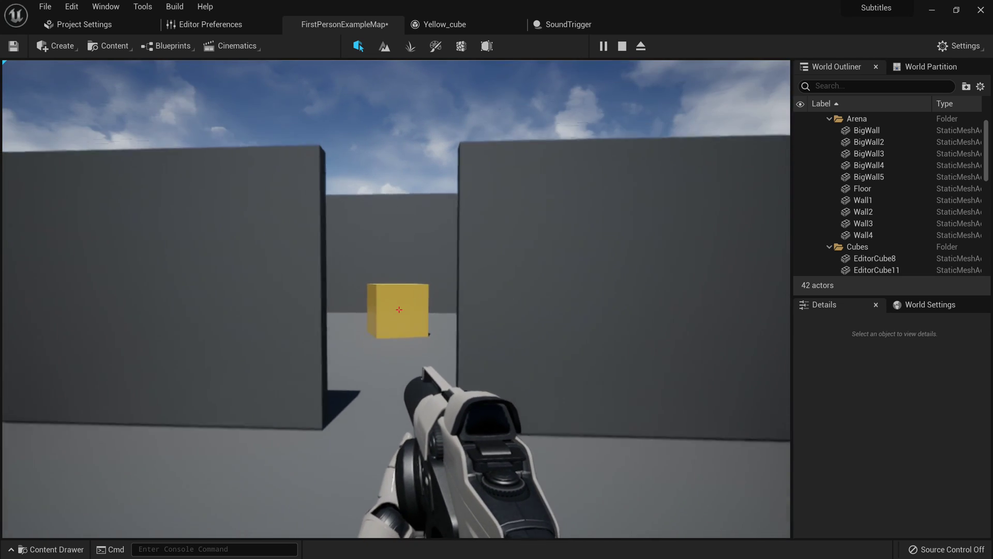
key("w")
key("s")
key("w")
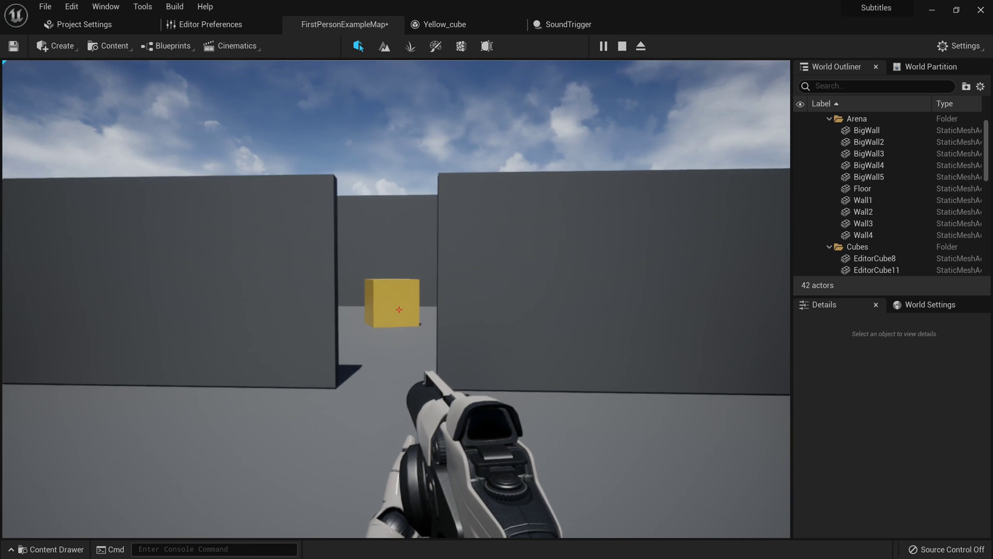
key("a")
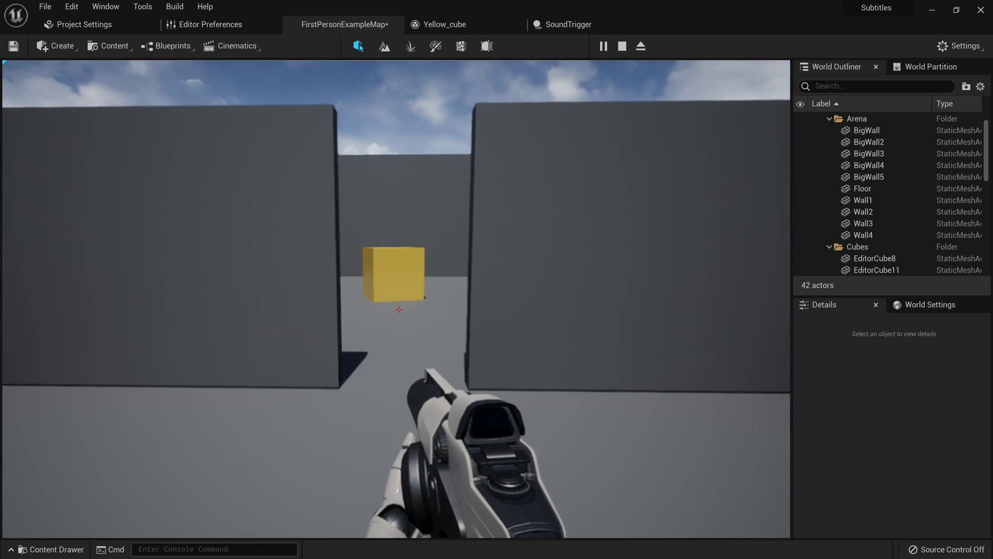
key("s")
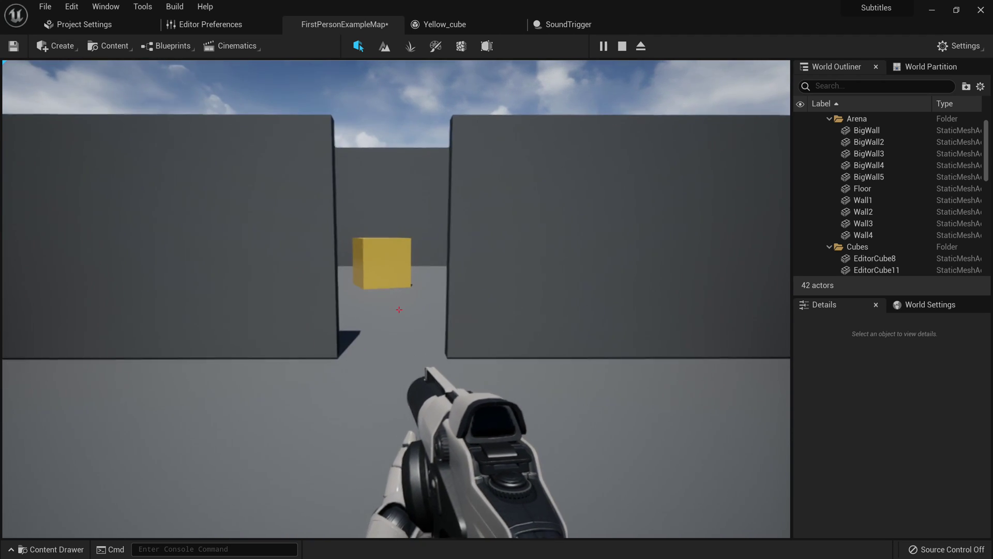
Play-test the level by walking the character through the arena and the wall gap to the yellow cube.
key("w")
key("w")
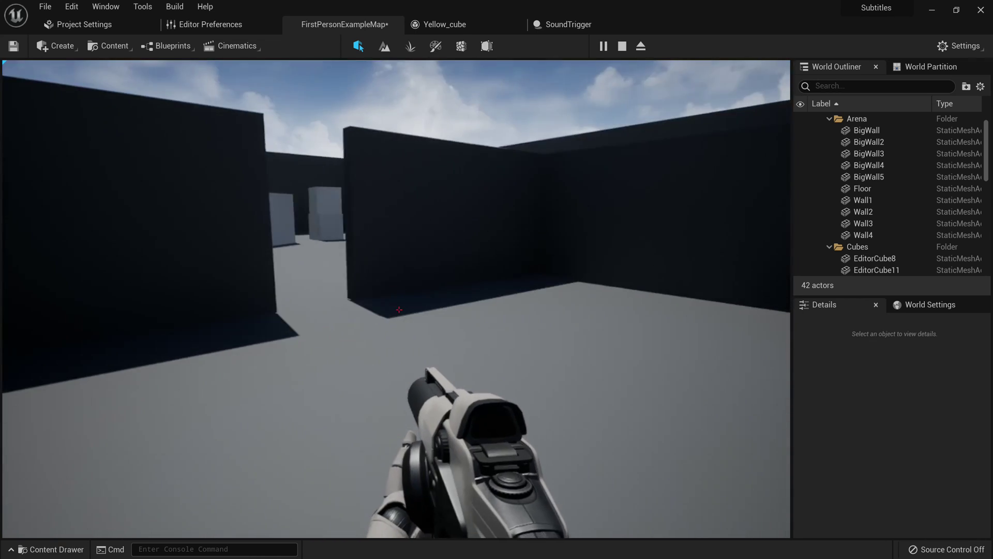
key("w")
key("w")
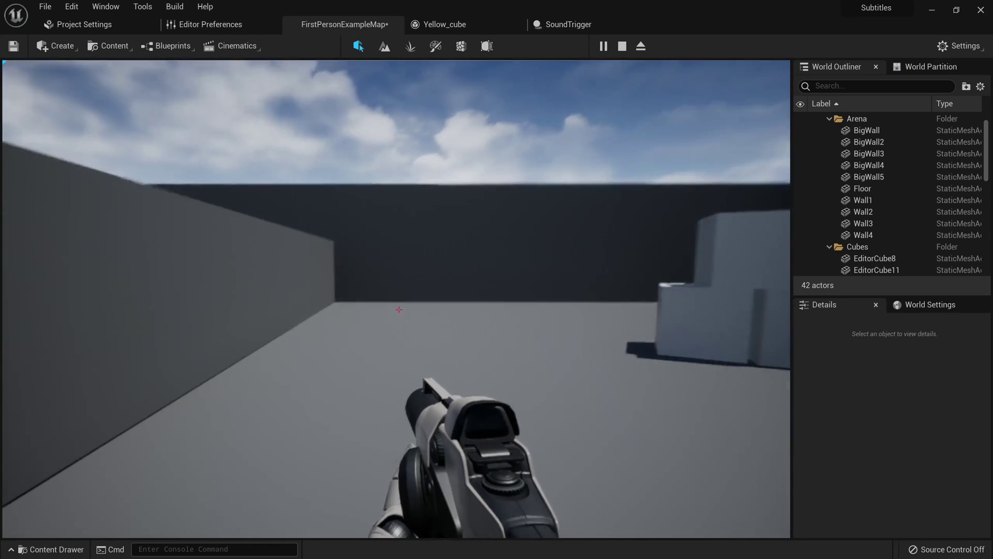
key("w")
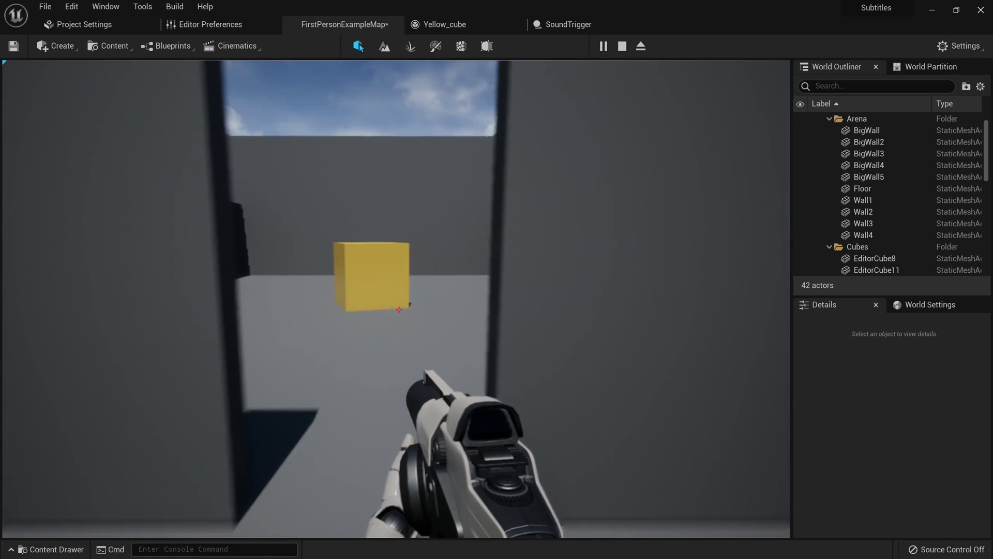
key("w")
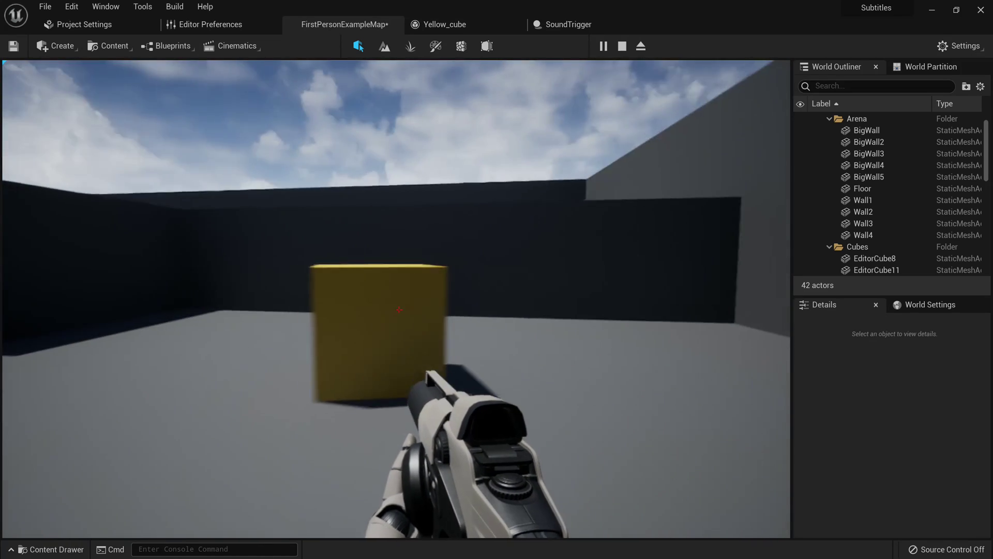
key("w")
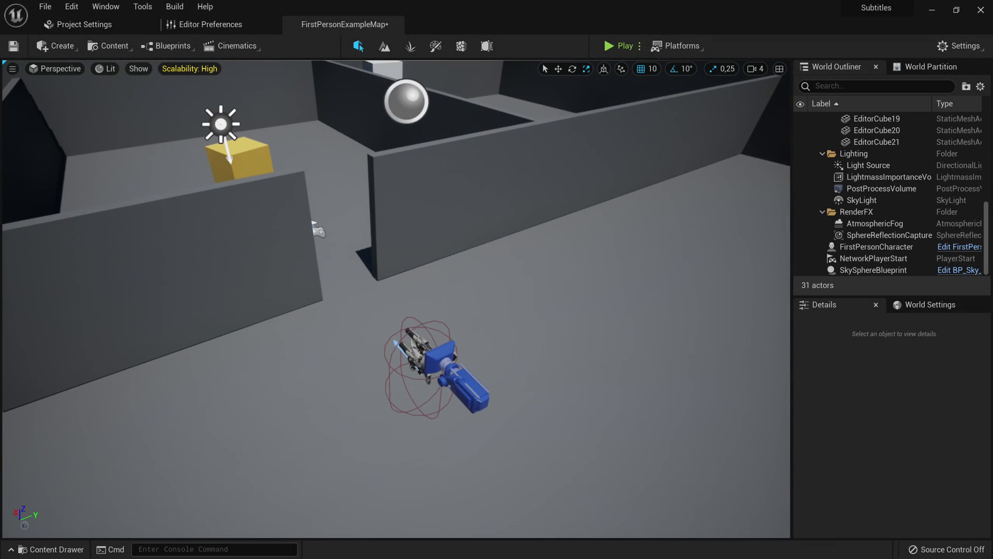
right_click_drag(396, 299, 269, 295)
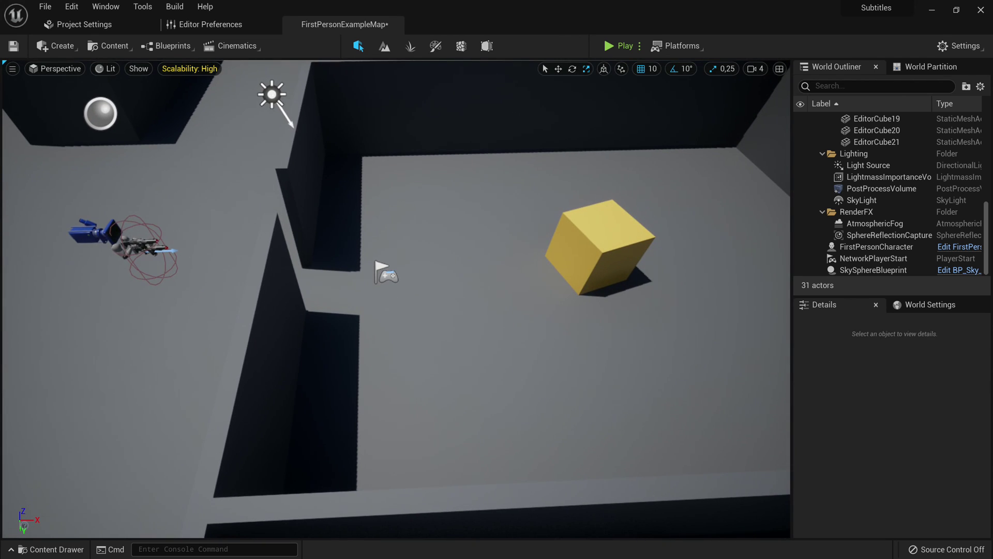
right_click_drag(362, 220, 307, 220)
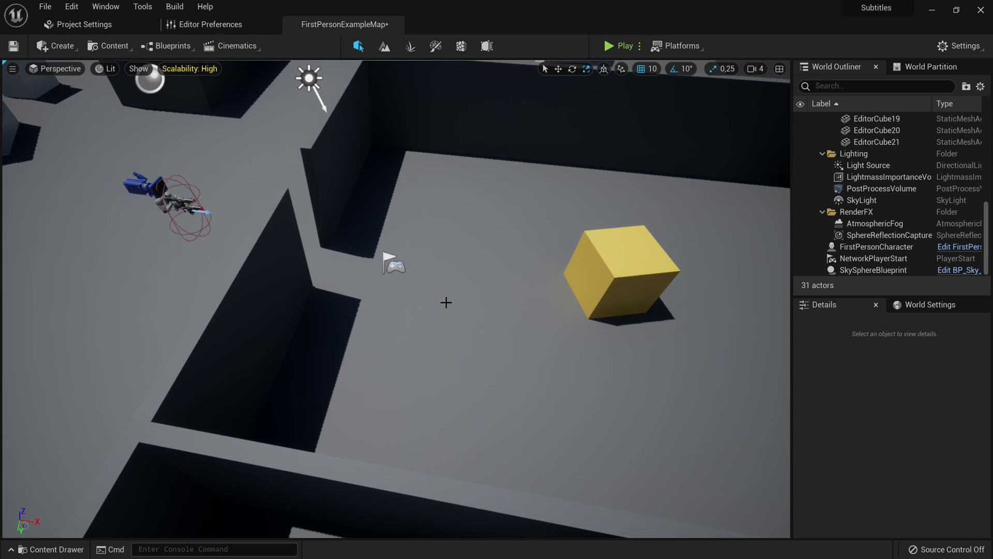
mouse_move(446, 302)
right_mouse_down()
mouse_move(345, 288)
mouse_move(455, 313)
right_mouse_up()
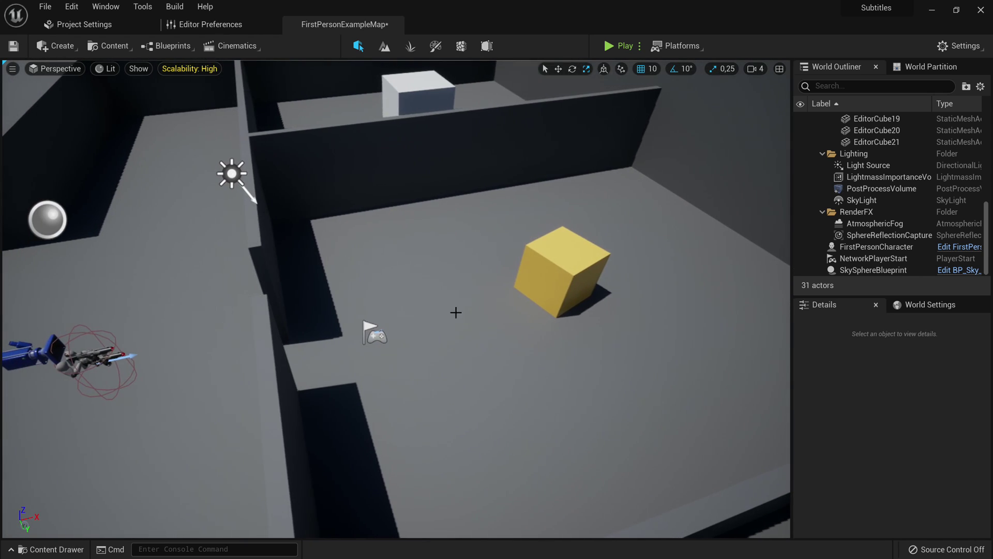
mouse_move(394, 352)
right_mouse_down()
mouse_move(429, 316)
mouse_move(362, 331)
mouse_move(383, 310)
mouse_move(336, 323)
mouse_move(401, 338)
right_mouse_up()
key("w")
right_click_drag(370, 384, 357, 374)
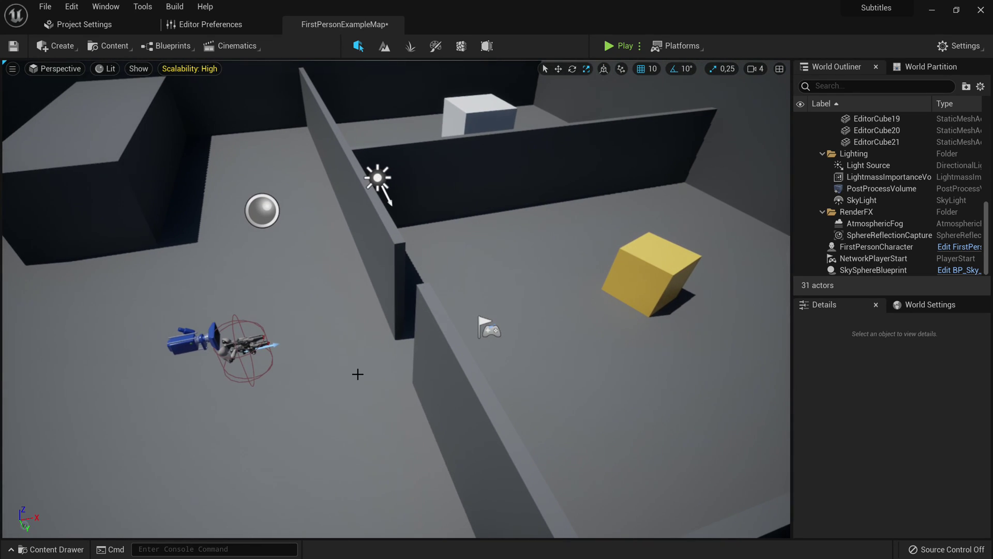
Review the subtitle options in the project settings and return to the FirstPersonExampleMap level.
left_click(67, 26)
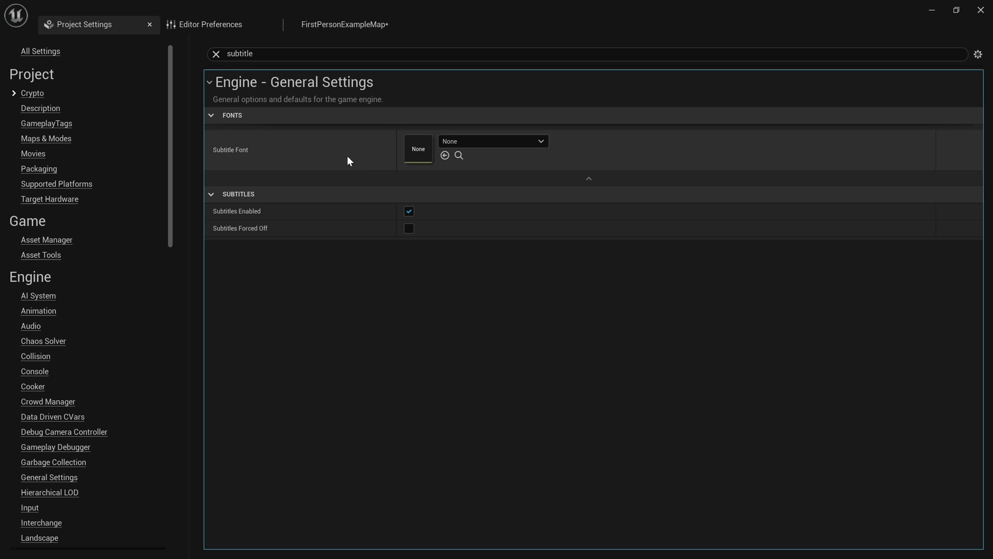
left_click(331, 20)
right_click_drag(449, 355, 393, 355)
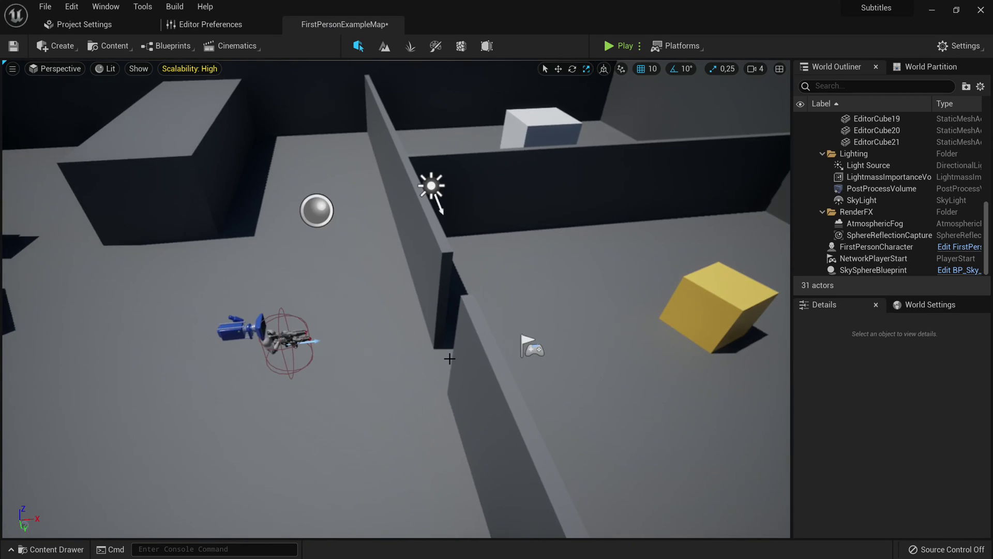
Open the Yellow_cube sound wave from the project content and dock its editor beside the level map.
key("ctrl+space")
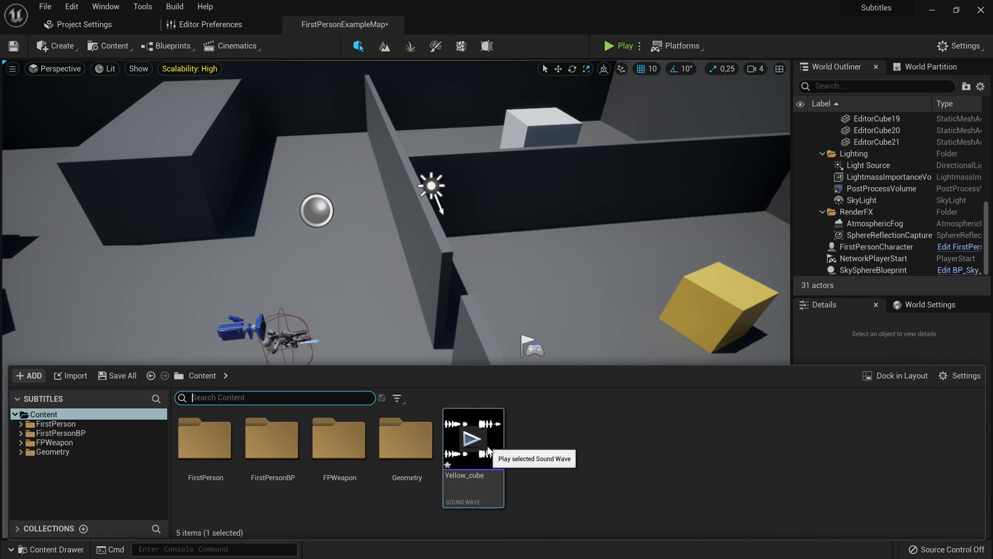
mouse_move(500, 469)
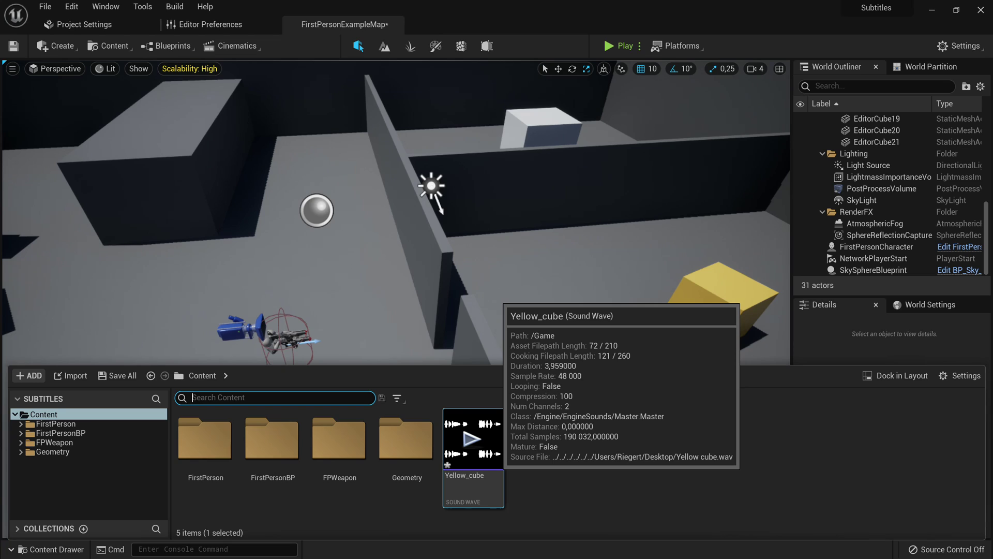
left_click(479, 449)
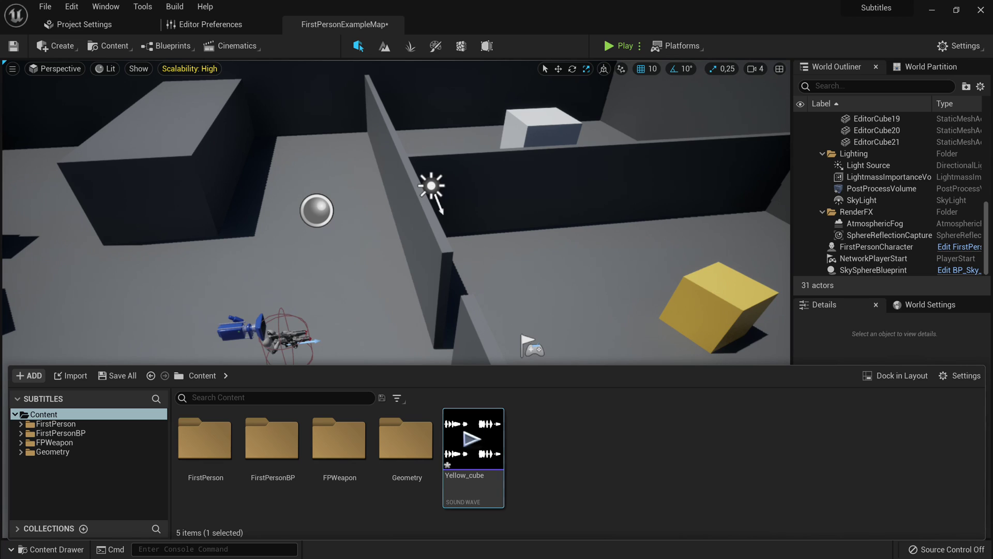
mouse_move(500, 489)
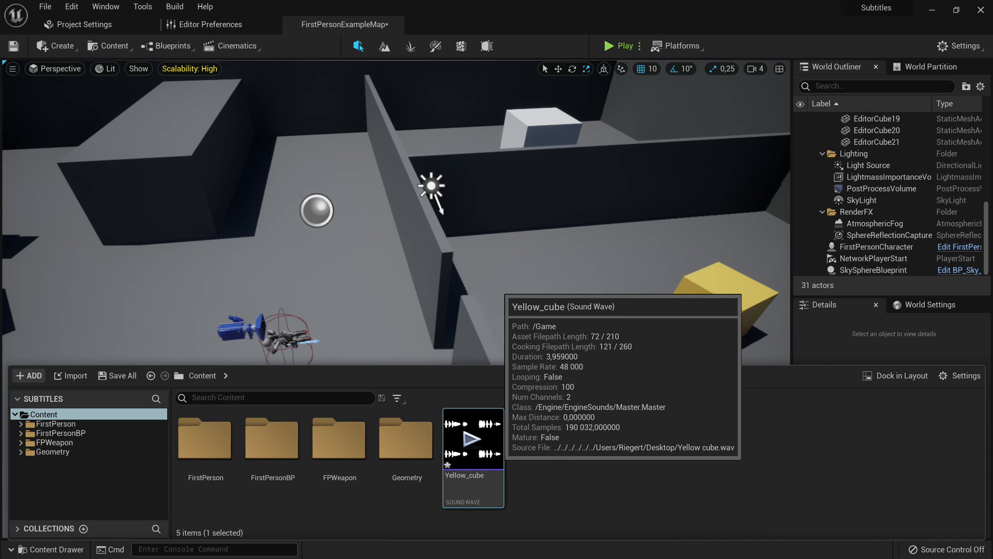
double_click(472, 439)
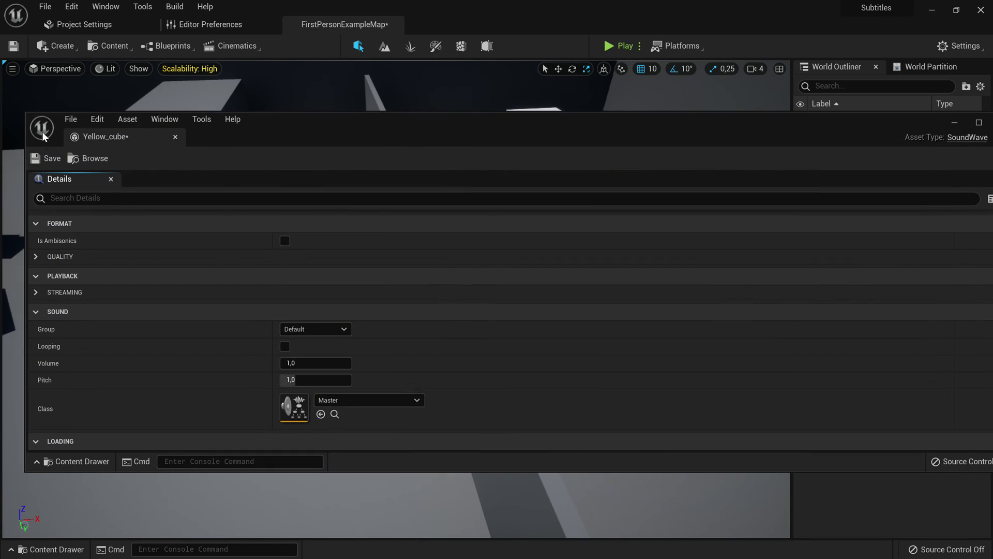
left_click_drag(105, 137, 401, 21)
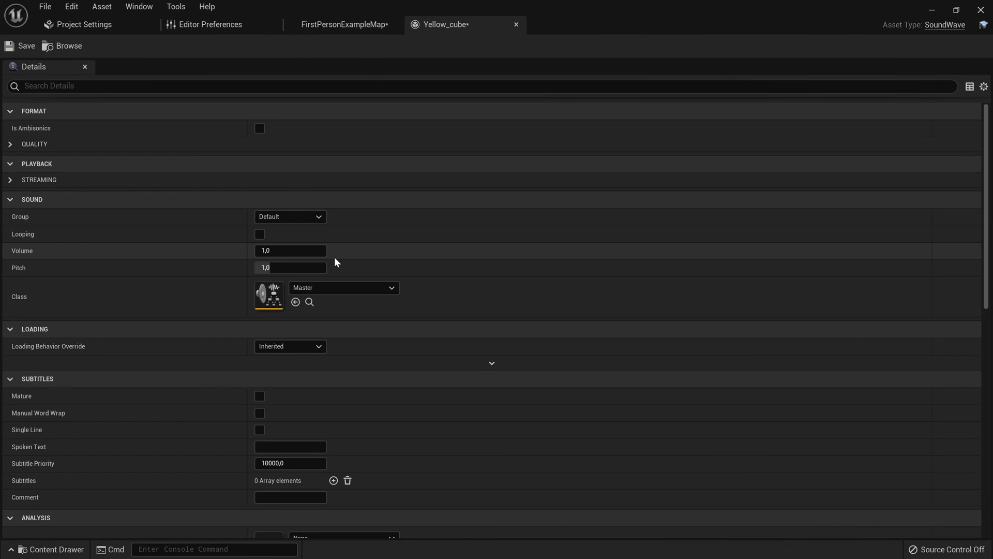
Enable Manual Word Wrap and Single Line in the Yellow_cube sound wave's subtitle properties.
scroll(161, 279, "down", 3)
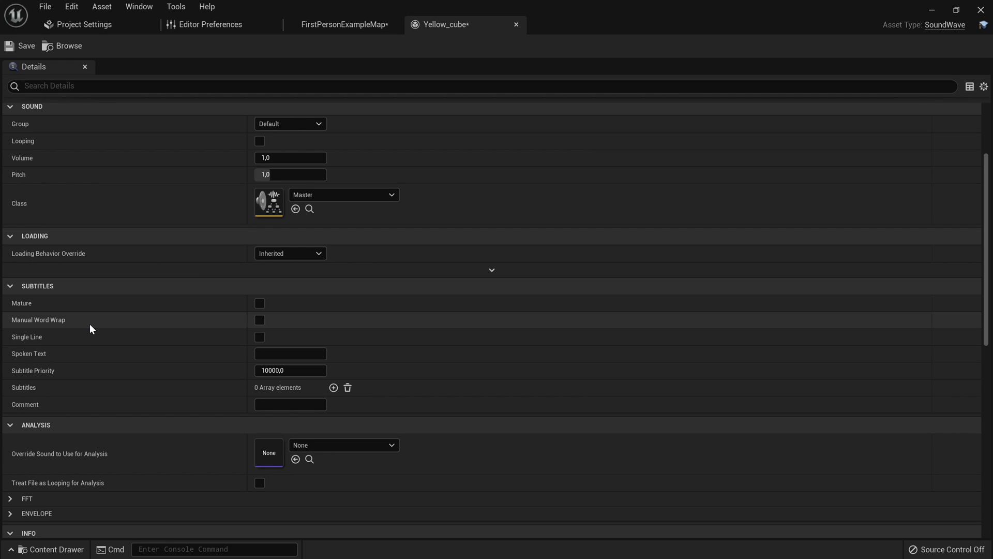
left_click(260, 320)
left_click(260, 337)
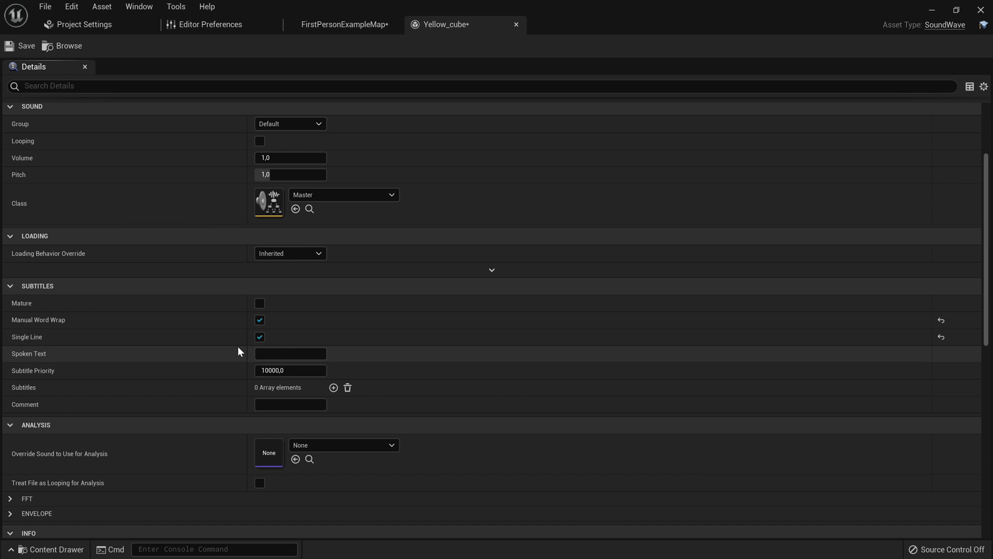
Add a first subtitle cue to the Yellow_cube sound wave and expand its members.
scroll(103, 388, "down", 1)
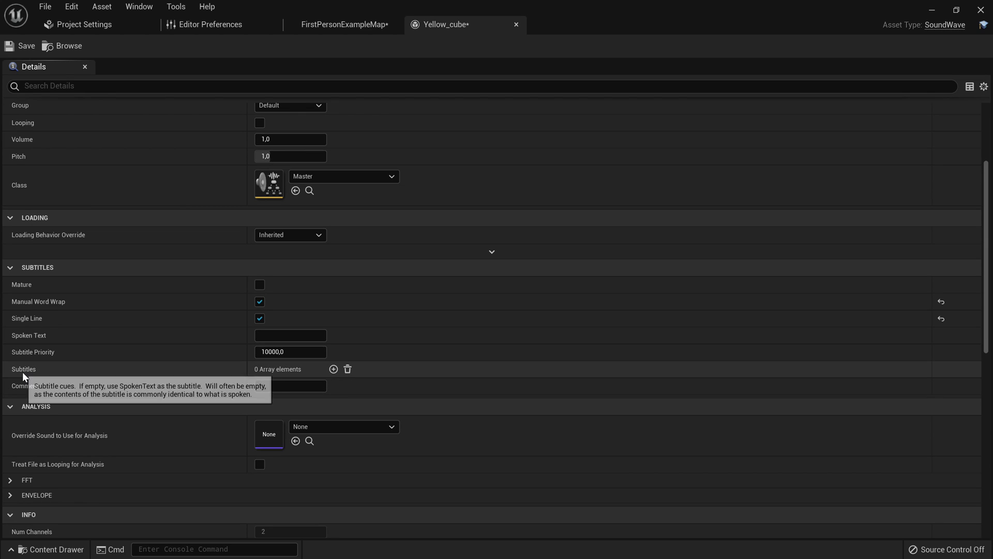
left_click(334, 370)
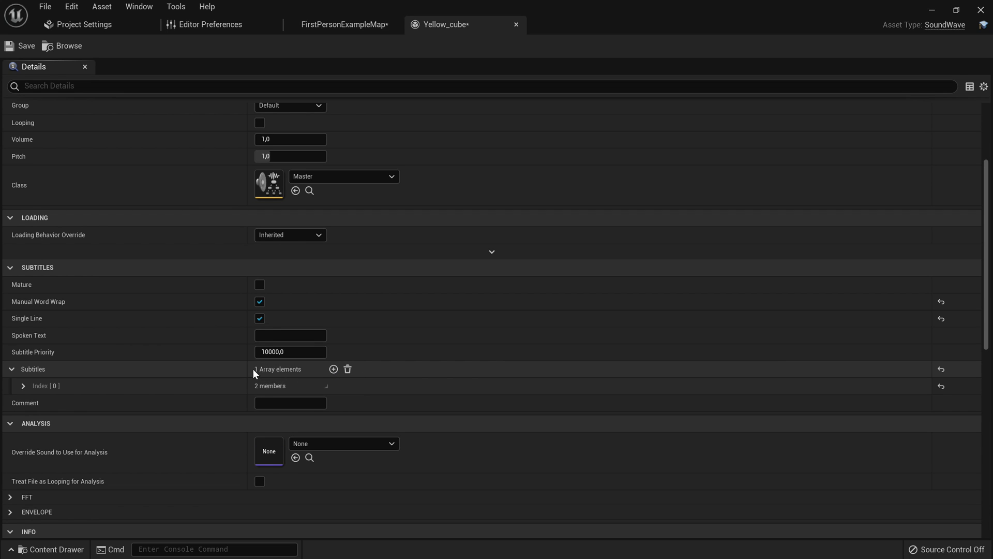
left_click(23, 386)
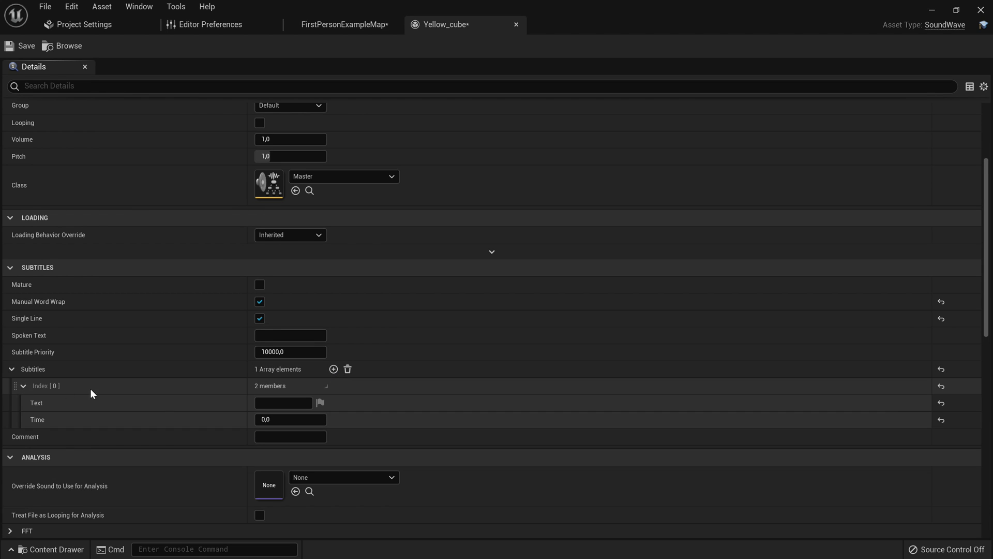
Copy "Insert Name Here: Please don't go near that cube." from the Notepad document into the first subtitle cue's text.
left_click(263, 404)
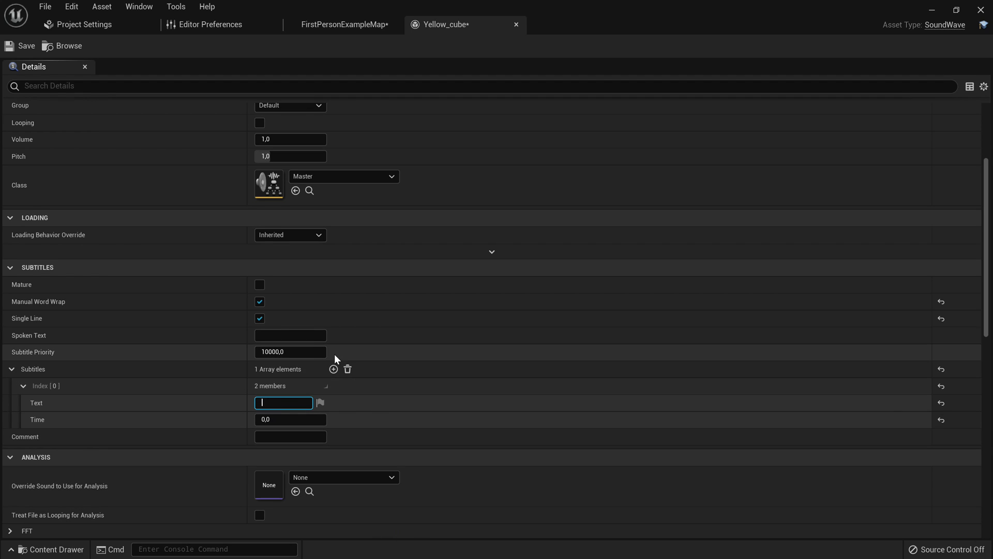
key("super")
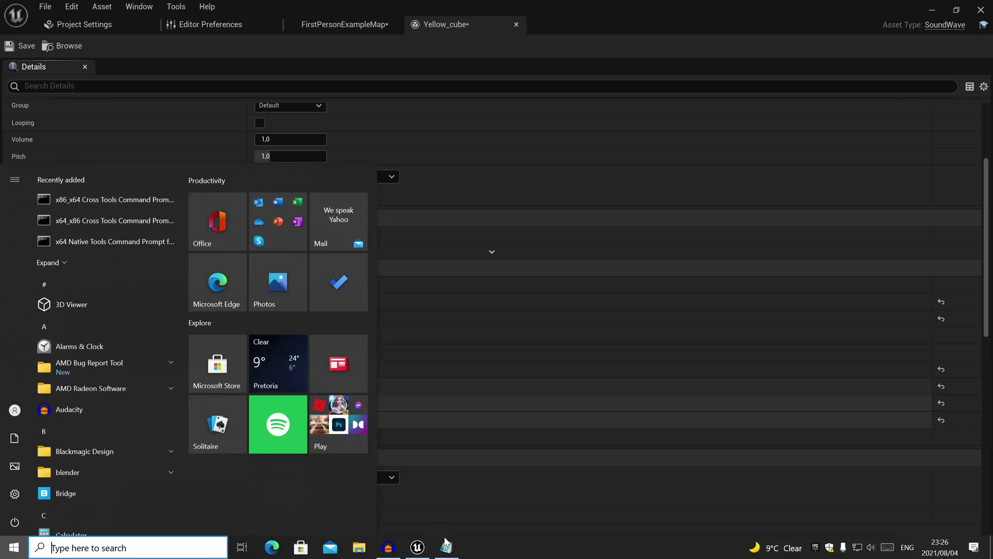
left_click(447, 548)
left_click_drag(372, 107, 381, 135)
key("ctrl+c")
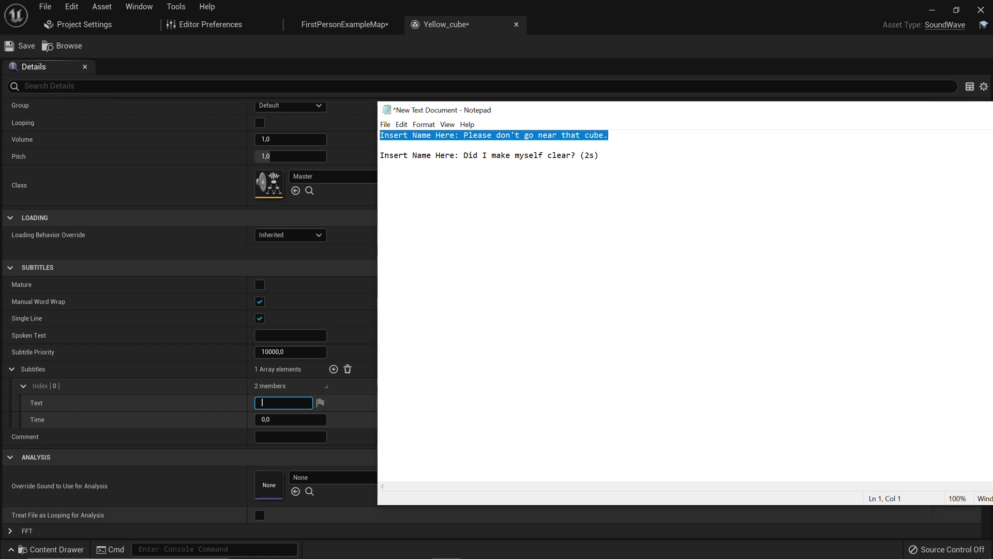
left_click(272, 402)
key("ctrl+v")
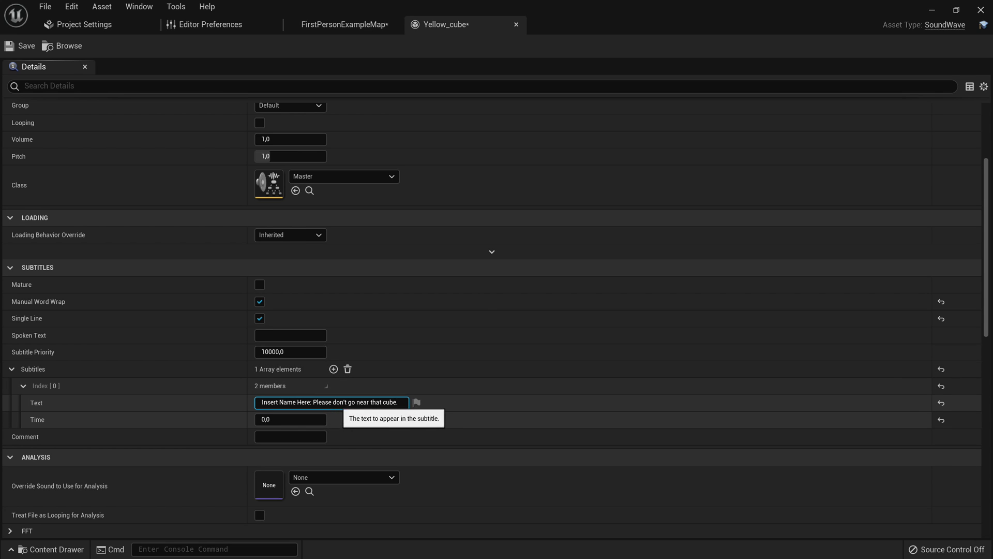
key("BackSpace")
type(".")
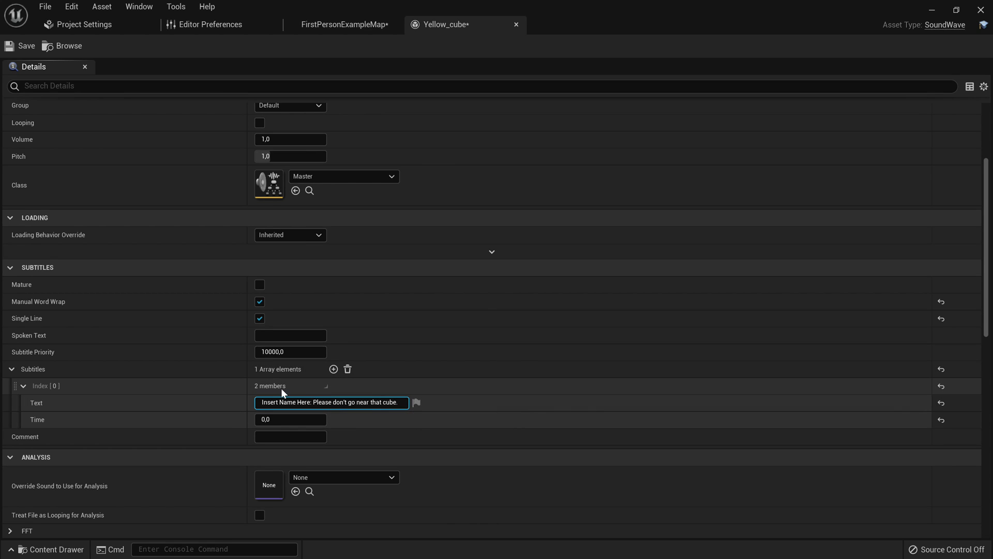
Add a second subtitle cue to the sound wave and expand its members.
left_click(333, 369)
left_click(20, 441)
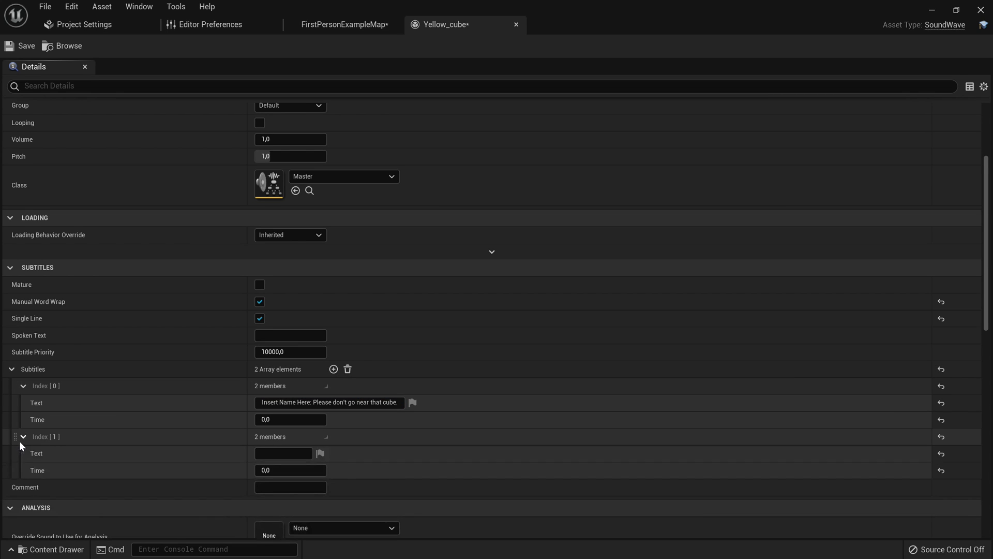
Copy "Insert Name Here: Did I make myself clear?" from the Notepad document into the second subtitle cue's text.
left_click(279, 453)
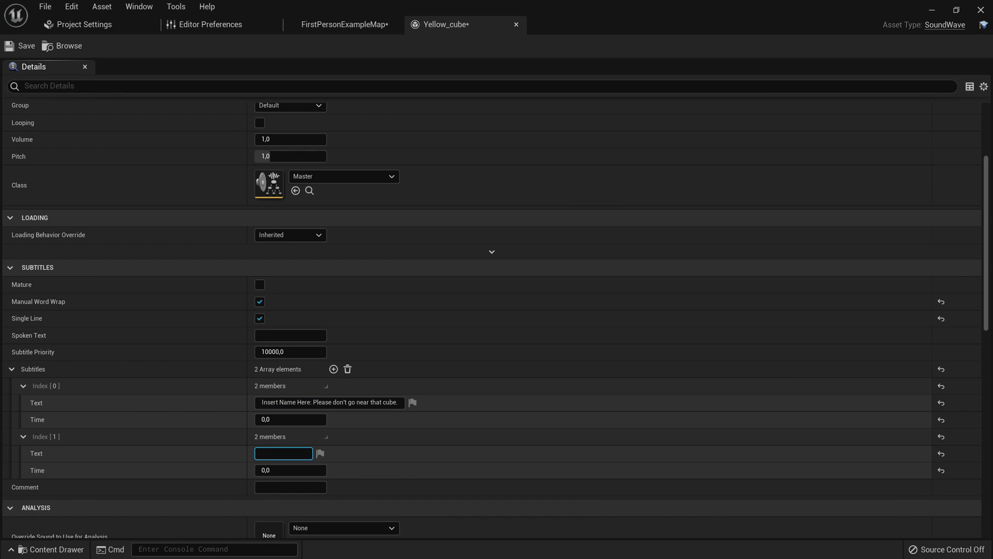
key("super")
left_click(446, 545)
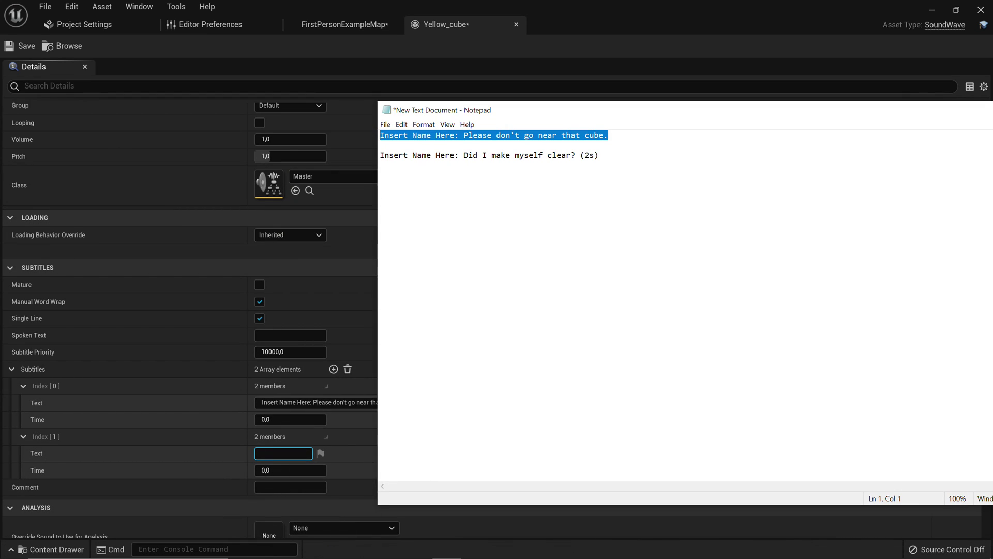
left_click_drag(581, 155, 373, 157)
key("ctrl+c")
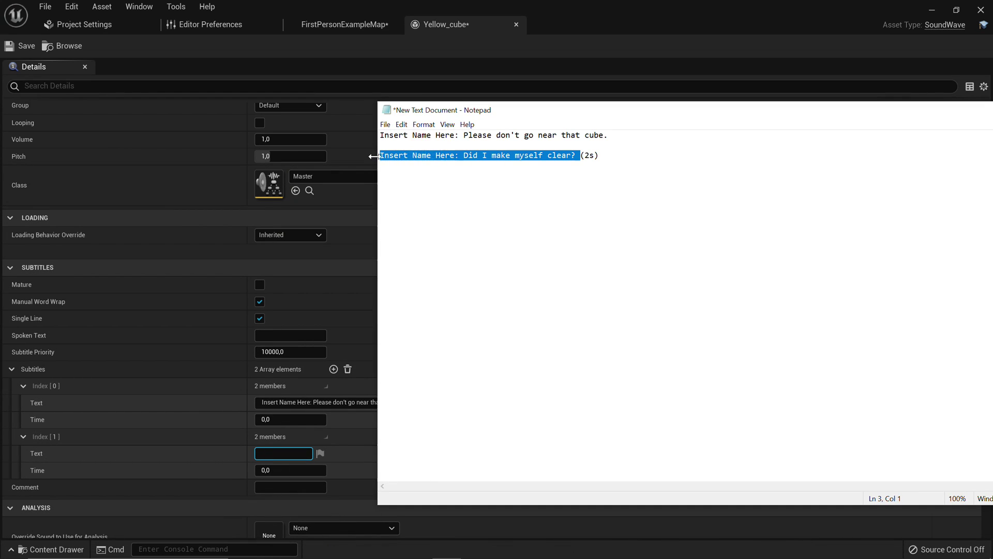
left_click_drag(951, 115, 683, 118)
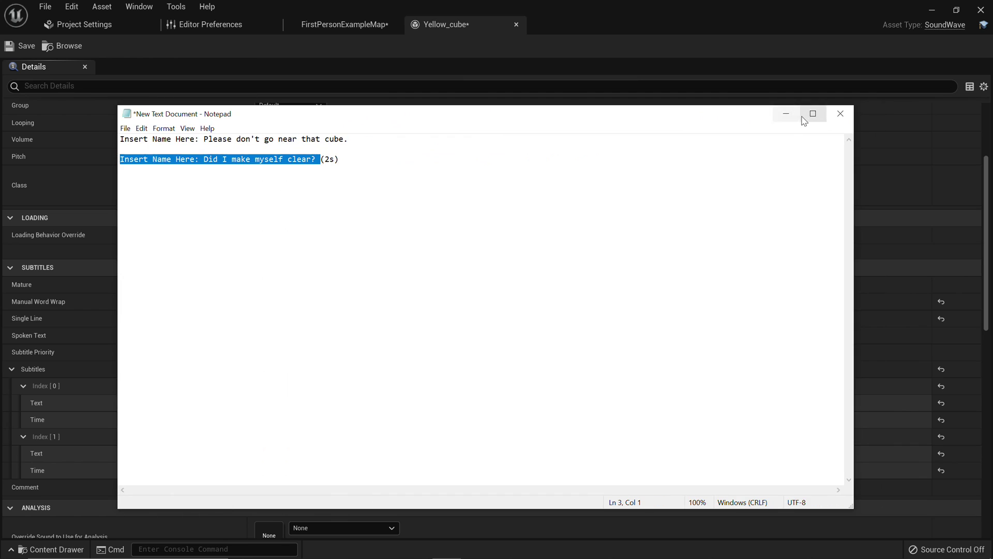
left_click(786, 115)
key("ctrl+v")
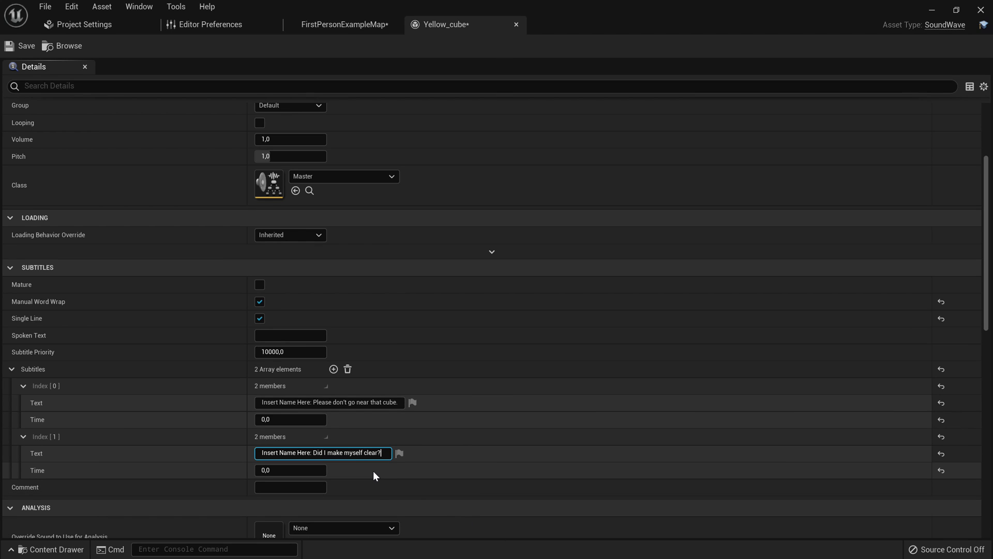
Check the second line's timing in the Notepad document, set the second subtitle cue's time to 2,0 and save the sound wave.
key("super")
left_click(446, 545)
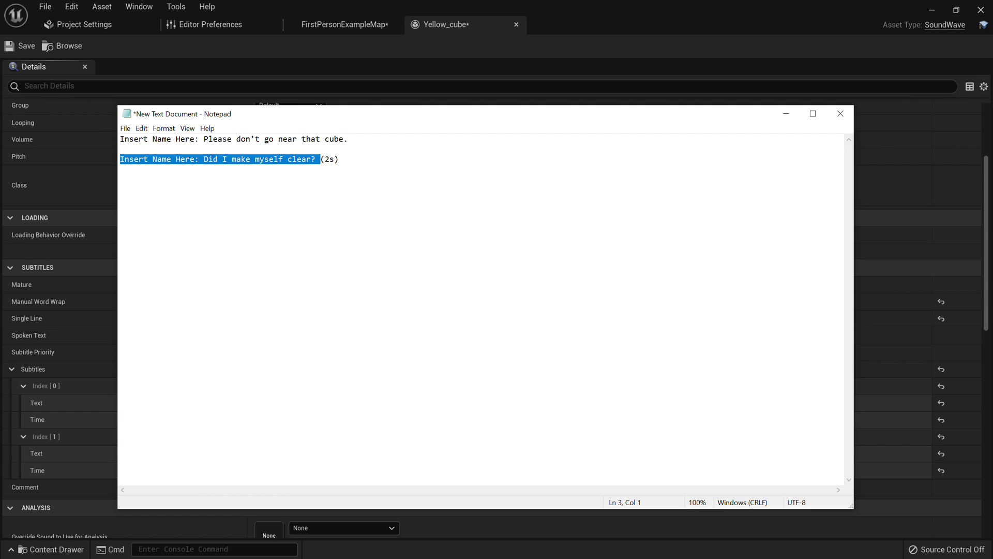
left_click_drag(325, 160, 344, 160)
left_click(344, 160)
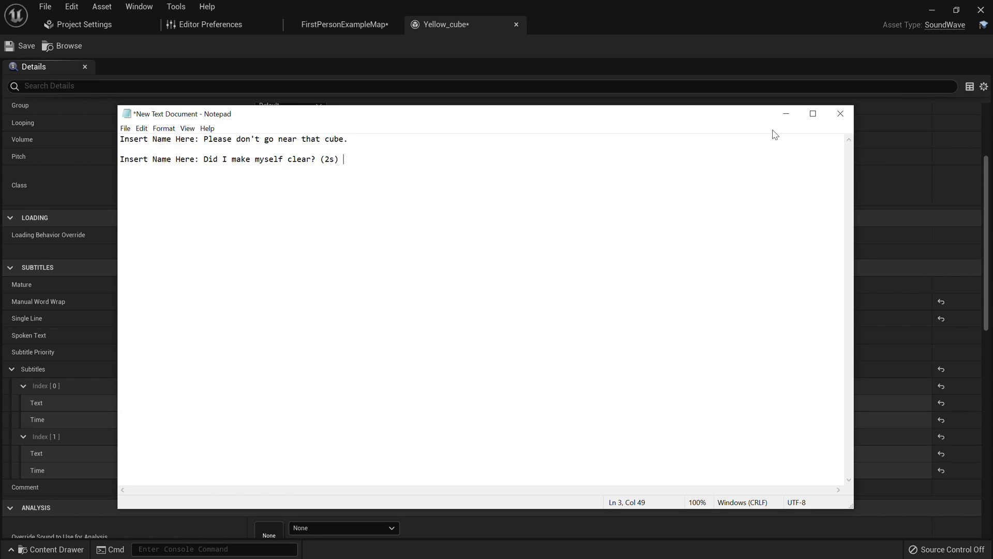
left_click(787, 114)
left_click(290, 470)
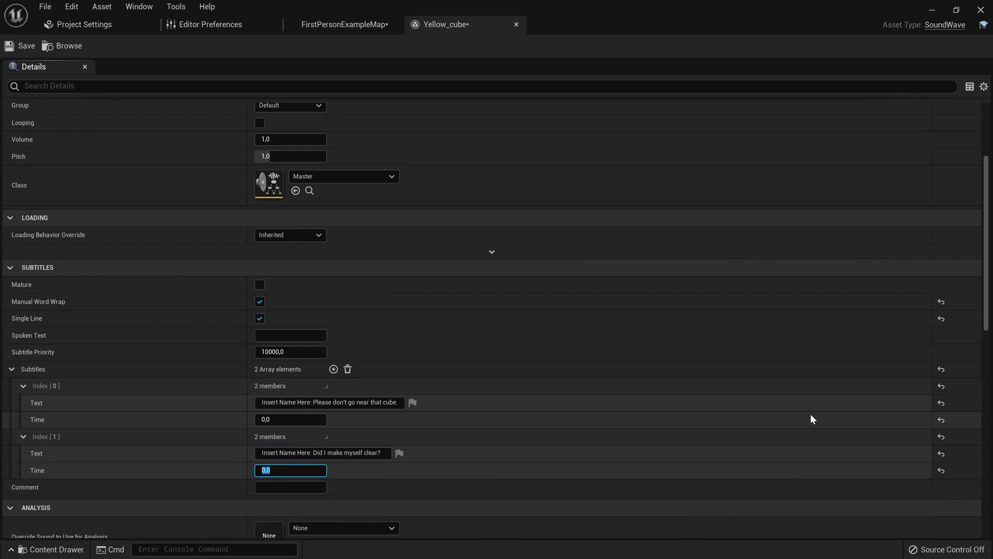
left_click(13, 48)
scroll(361, 395, "down", 2)
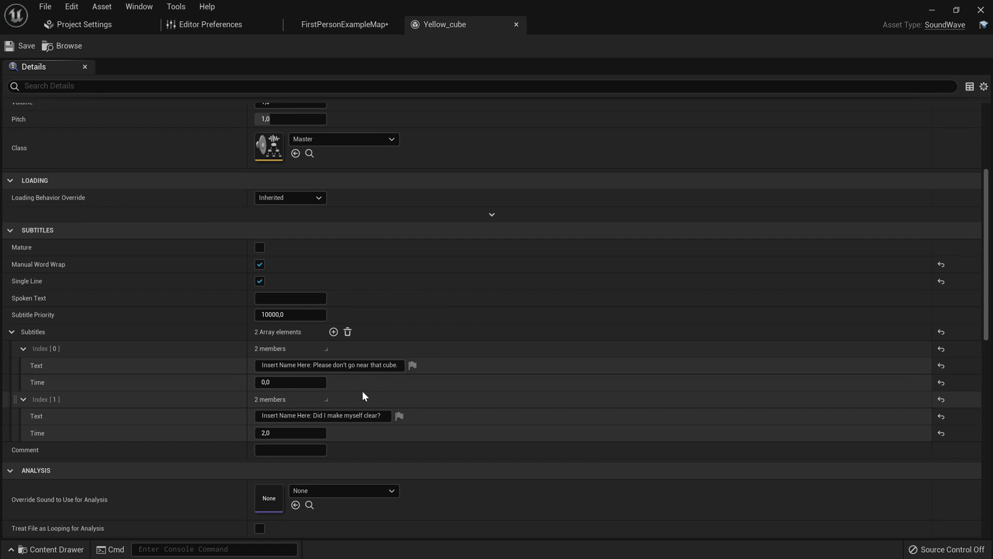
Return to FirstPersonExampleMap and create an Actor Blueprint class named SoundTrigger in the Content folder.
left_click(358, 27)
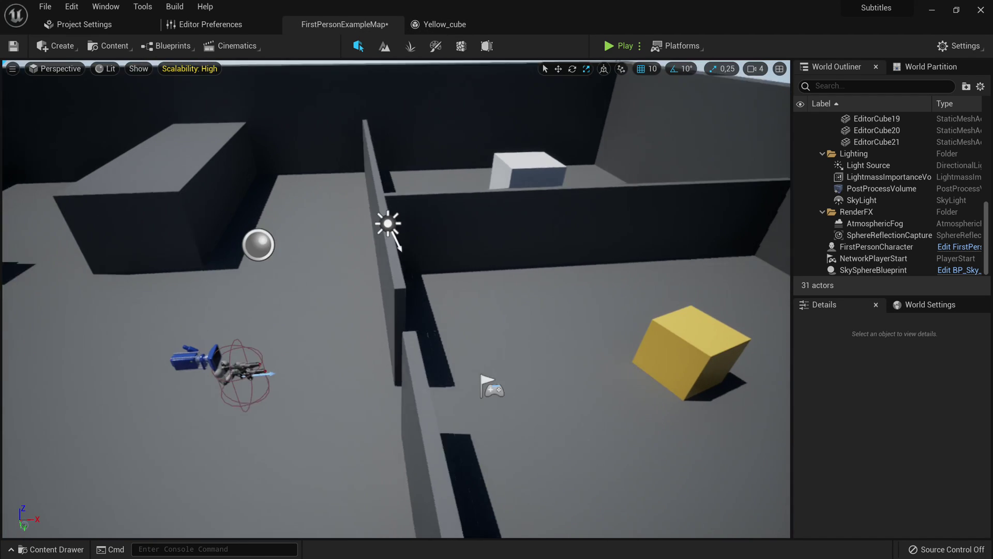
key("w")
mouse_move(479, 364)
right_mouse_down()
mouse_move(479, 403)
mouse_move(479, 364)
mouse_move(533, 388)
mouse_move(488, 368)
right_mouse_up()
key("s")
key("a")
key("ctrl+space")
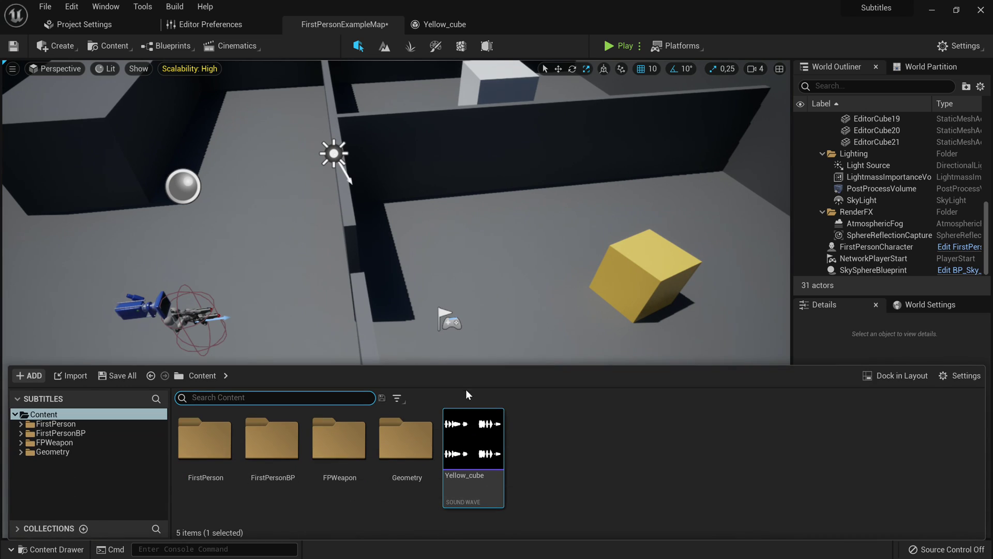
right_click(565, 445)
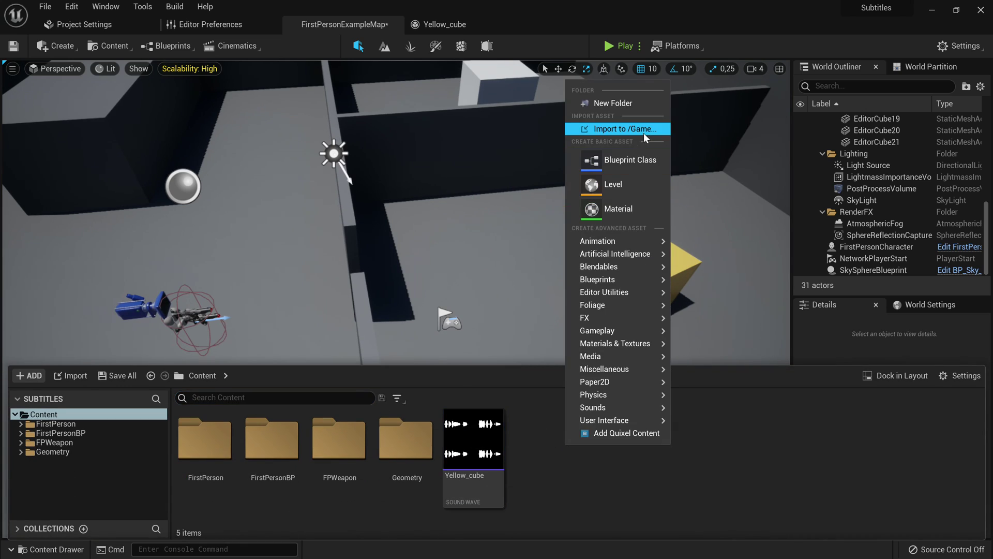
left_click(621, 159)
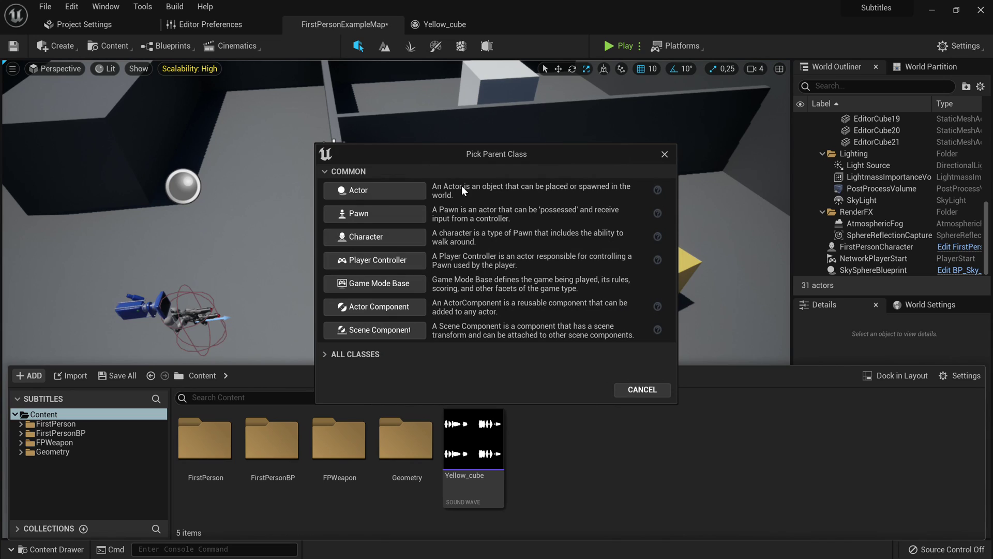
left_click(417, 185)
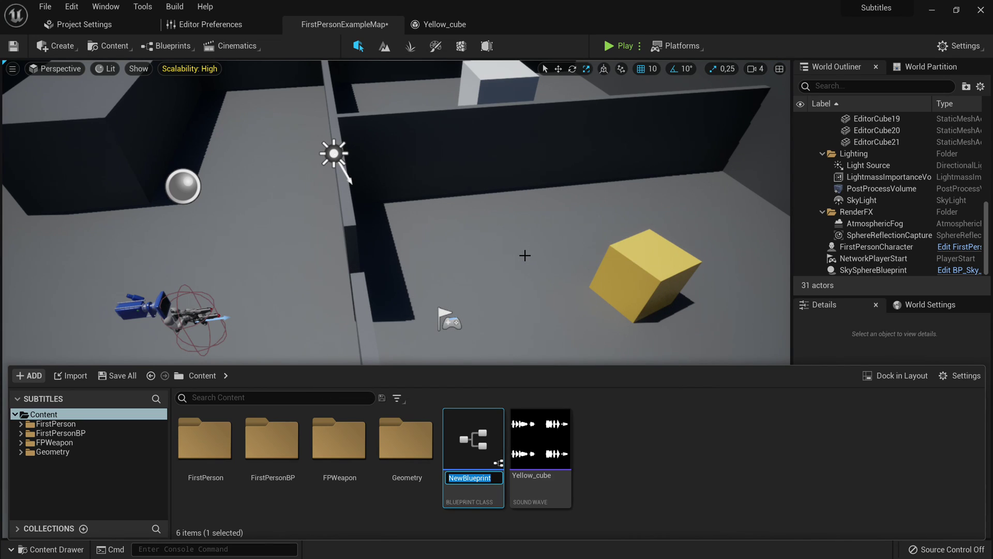
key("BackSpace")
type("SoundTrigger")
key("Return")
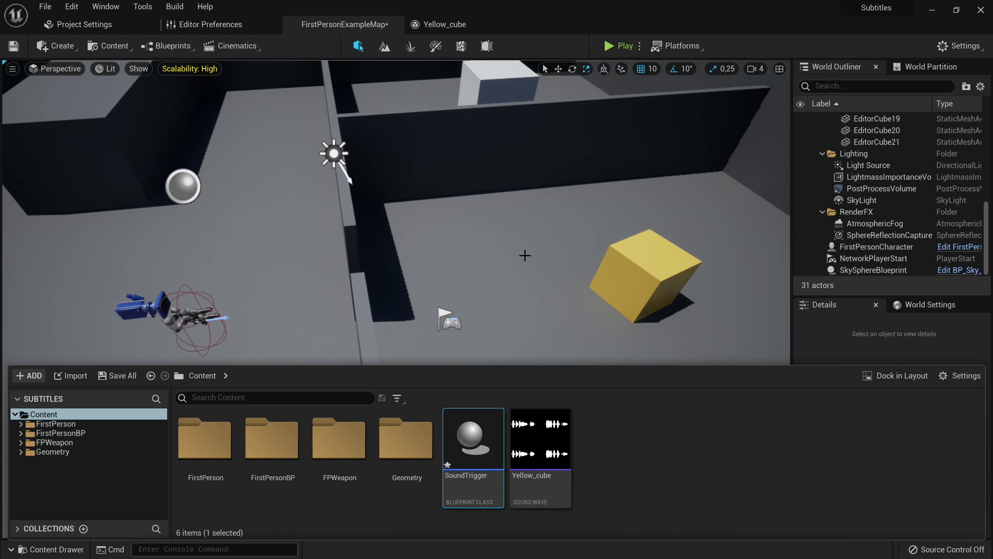
Open the SoundTrigger Blueprint and add a Box Collision component under its default scene root.
scroll(518, 290, "up", 2)
double_click(466, 439)
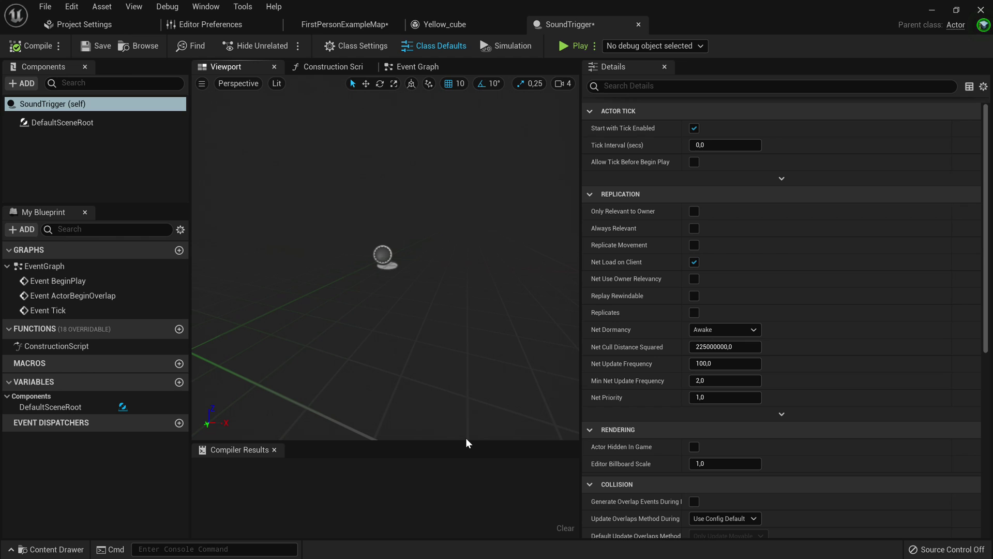
left_click(28, 86)
type("Box")
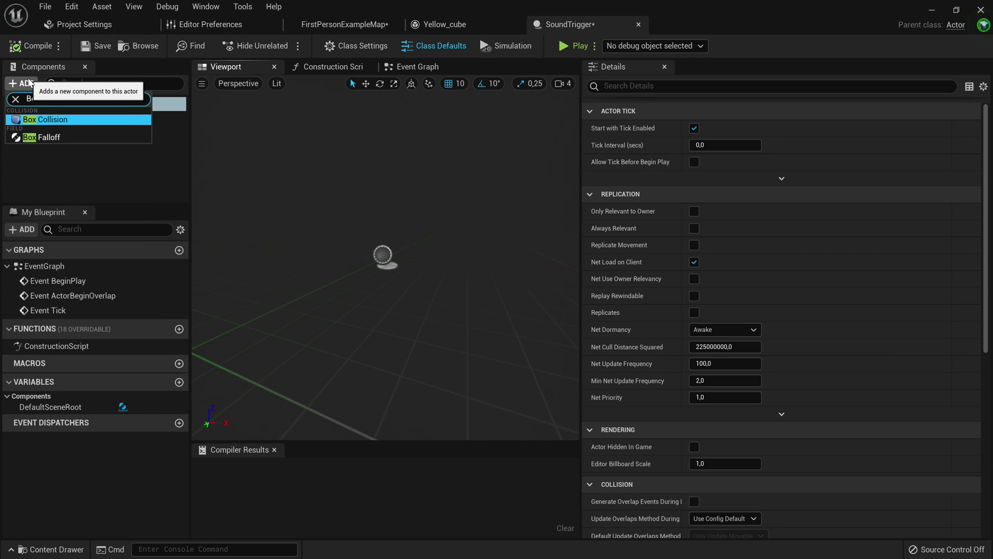
key("Return")
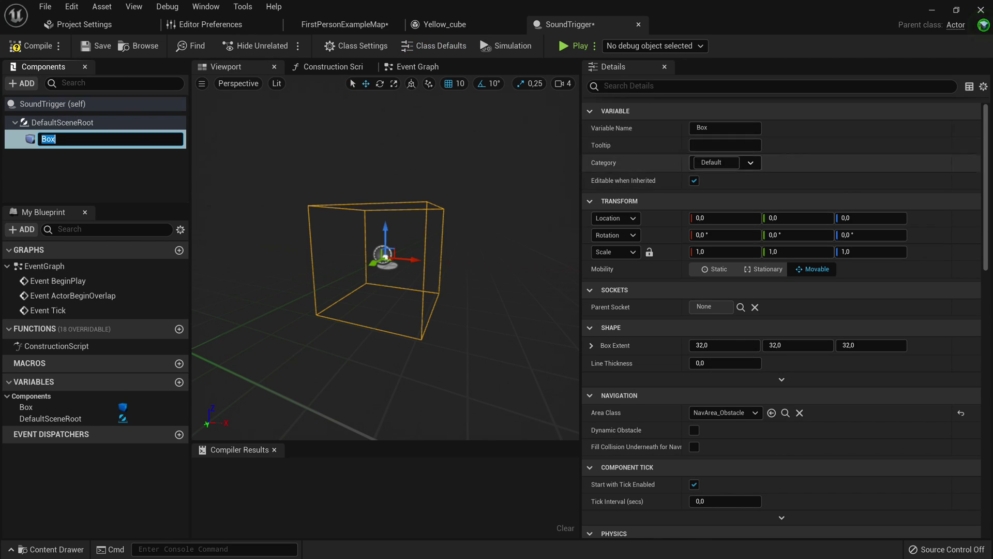
Add an On Component Begin Overlap event for the Box component to the Event Graph.
scroll(724, 252, "down", 5)
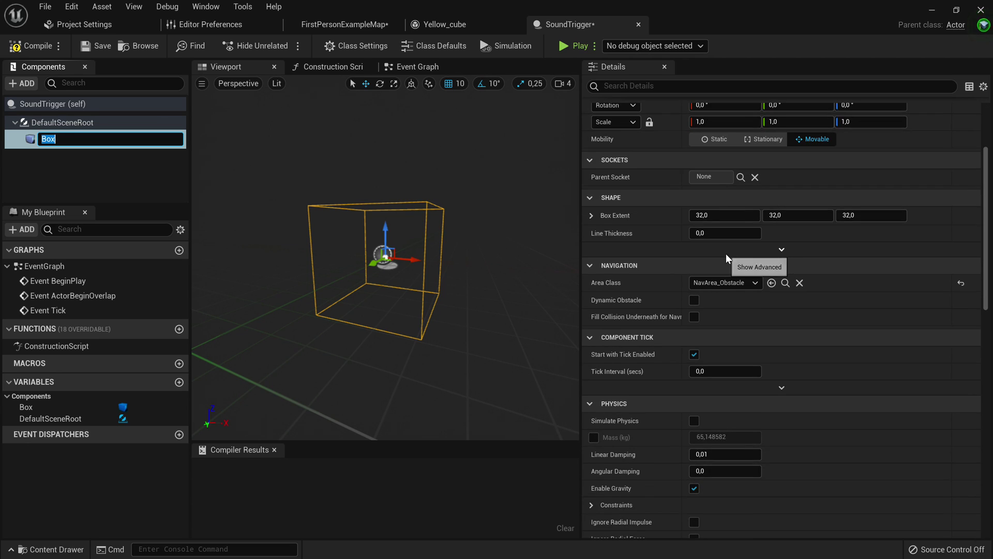
scroll(723, 252, "down", 12)
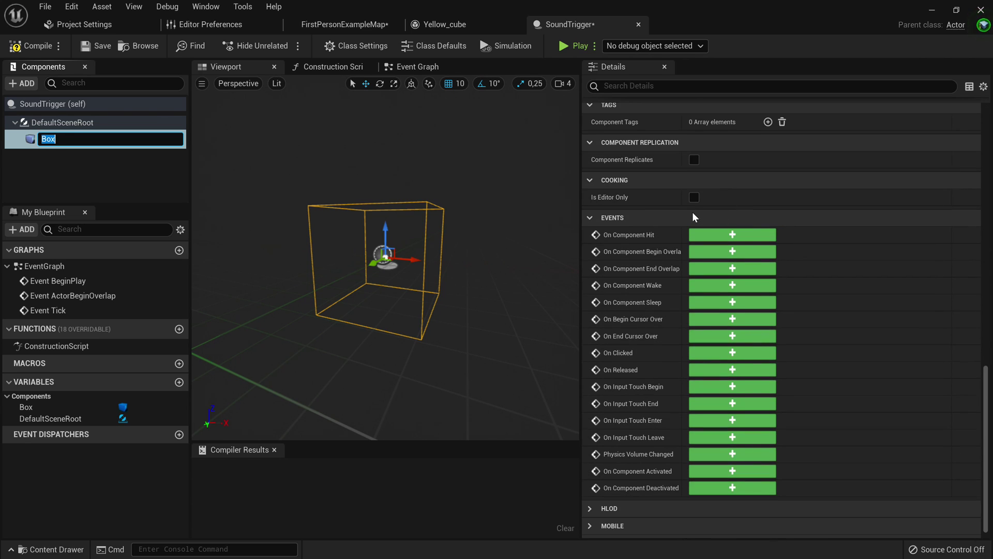
scroll(621, 244, "down", 1)
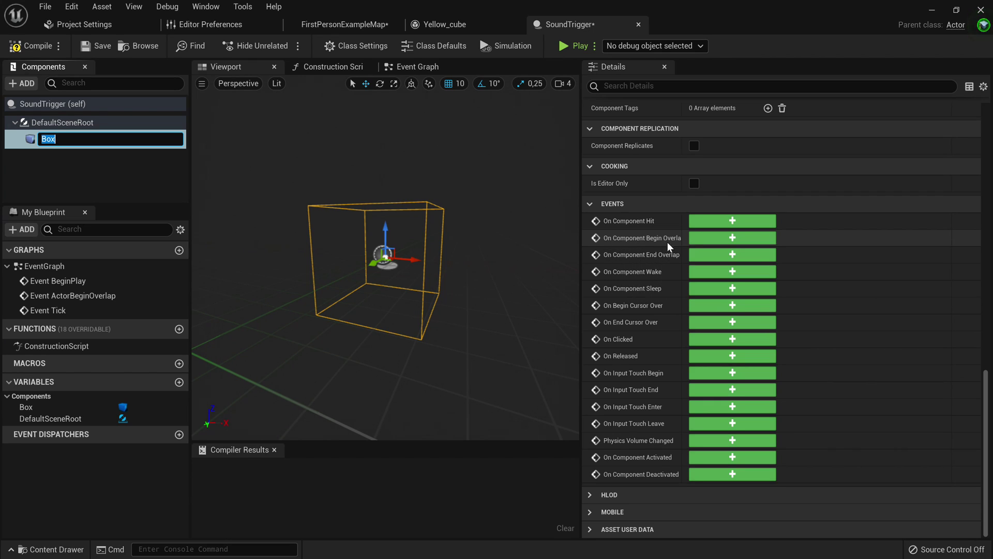
left_click(731, 238)
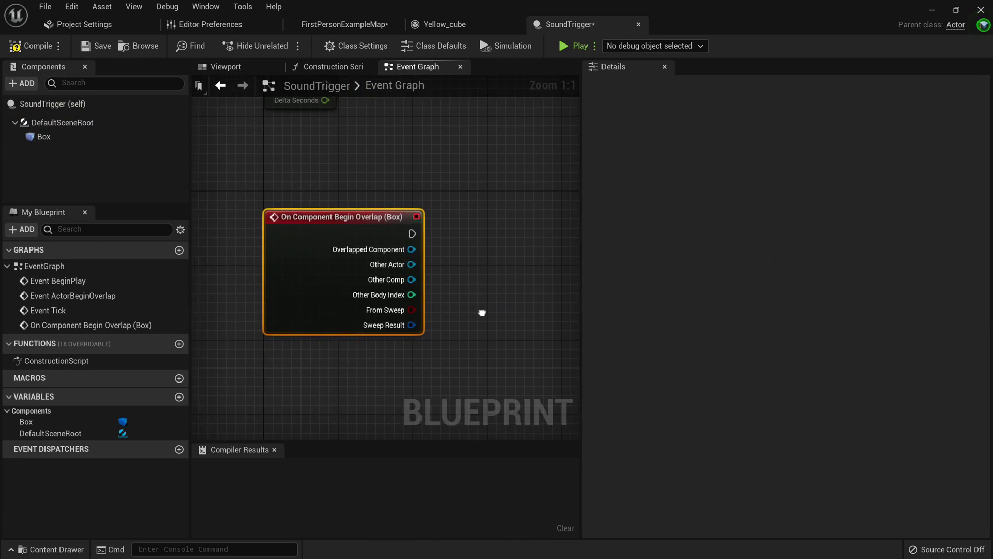
Add a Branch node beside the Begin Overlap event and connect the event's execution output to it.
scroll(467, 320, "up", 3)
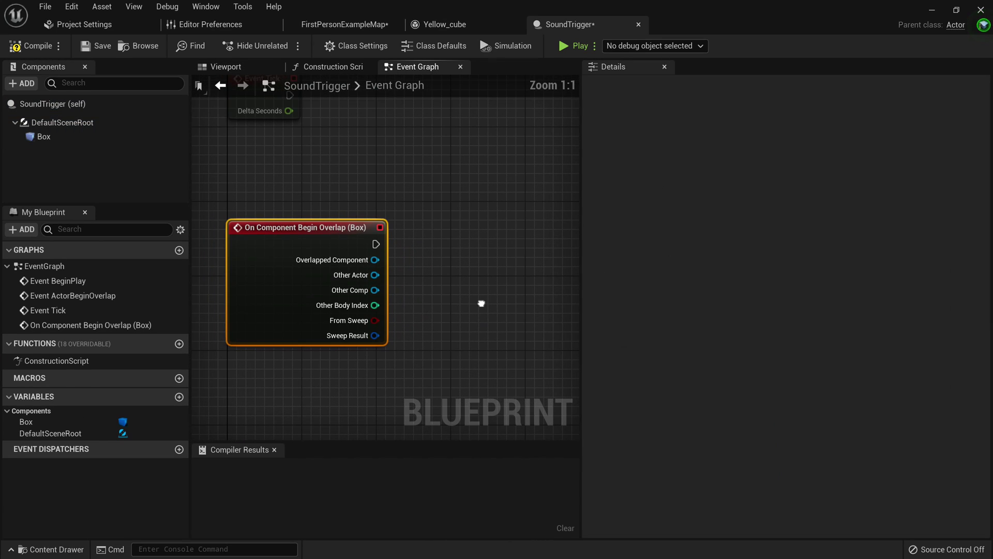
right_click_drag(489, 287, 407, 264)
right_click_drag(335, 266, 327, 255)
left_click_drag(290, 223, 389, 222)
left_click(376, 232)
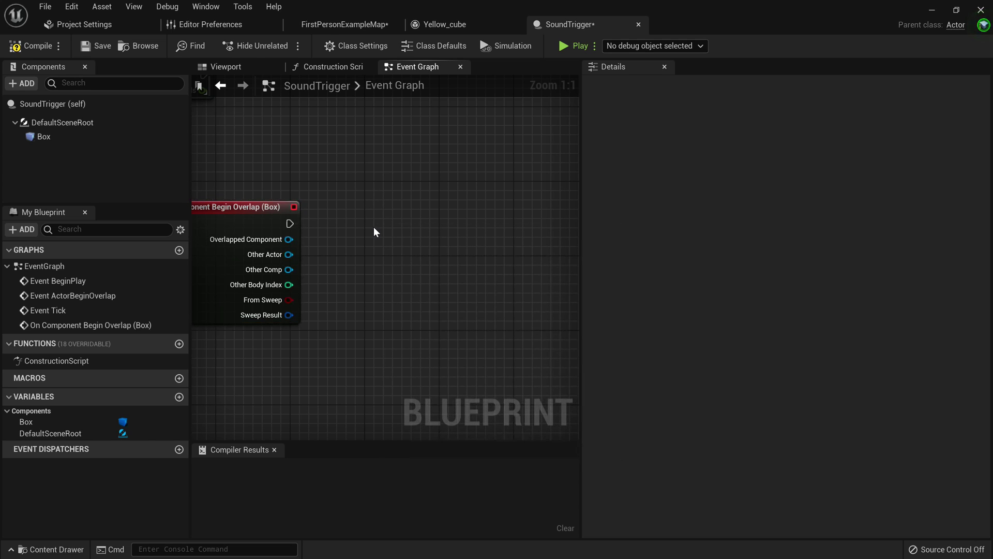
left_click(443, 222)
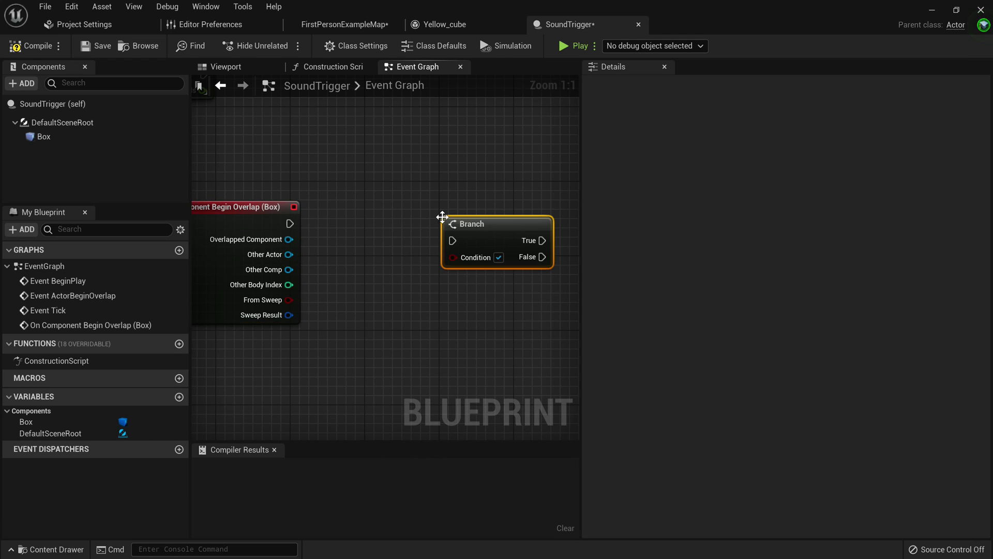
left_click_drag(464, 221, 436, 207)
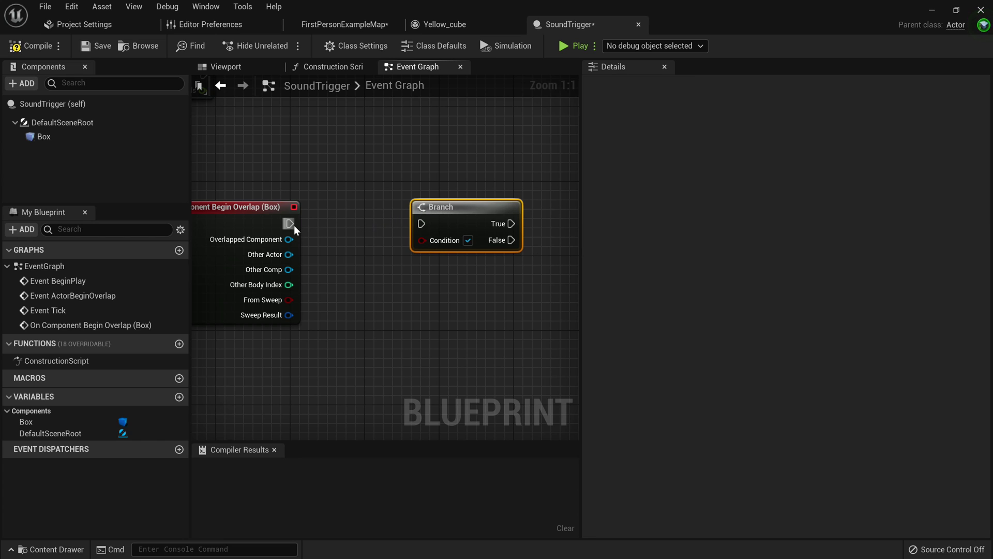
left_click_drag(294, 225, 422, 223)
Feed the Branch condition from a new Equal node and connect the event's Other Actor to its first input.
right_click_drag(442, 272, 440, 250)
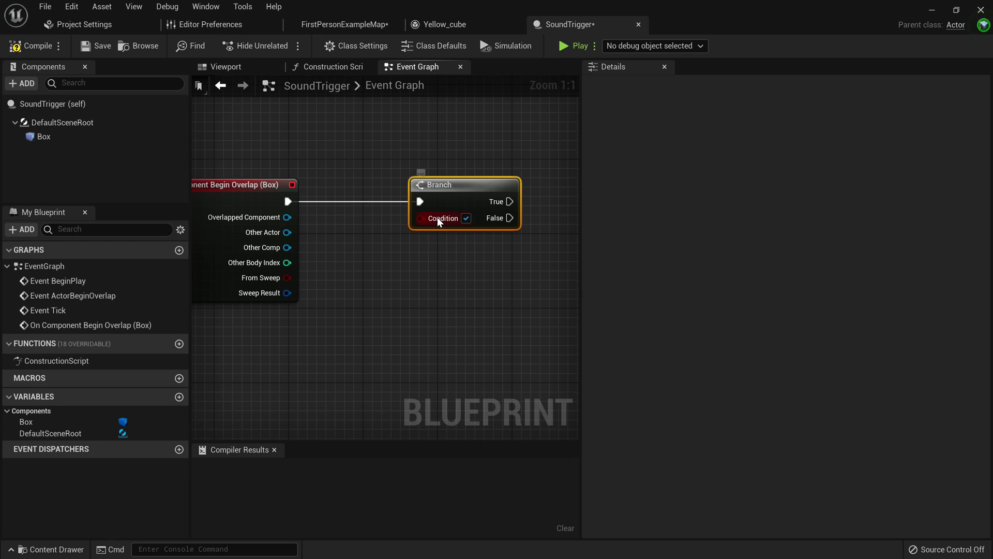
left_click_drag(438, 220, 361, 278)
type("==")
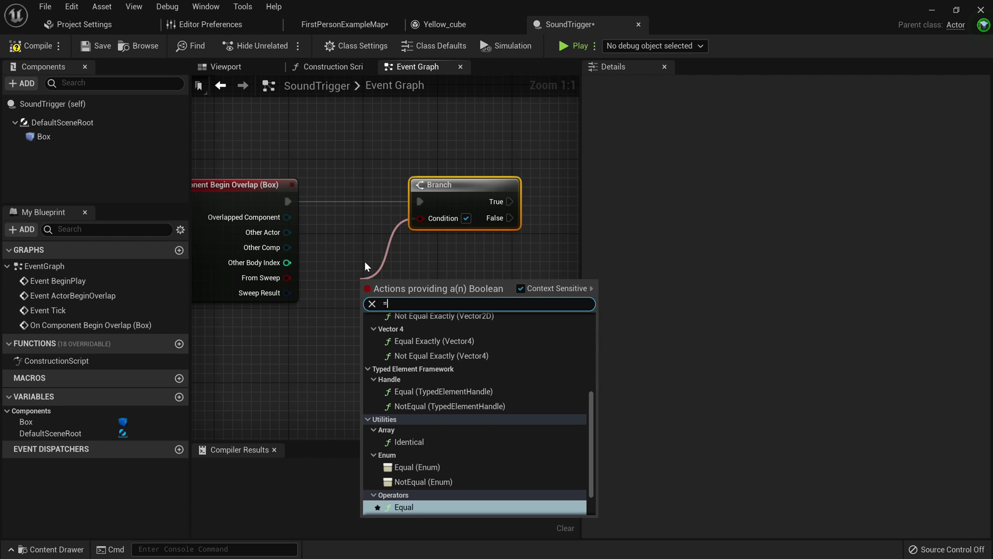
key("Return")
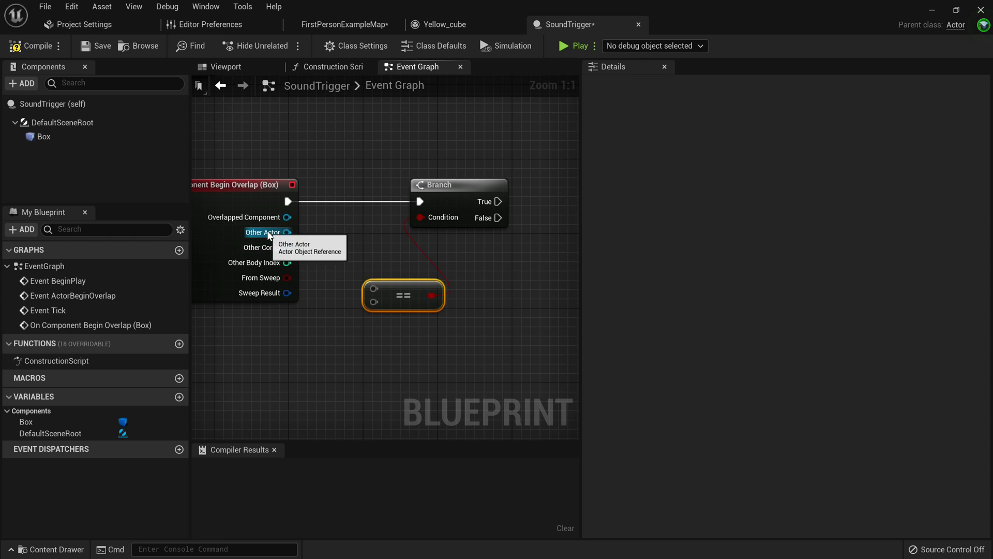
left_click_drag(287, 232, 372, 291)
Connect a new Get Player Character node to the Equal node's second input and place it just below the overlap event.
right_click_drag(370, 343, 410, 303)
left_click_drag(413, 266, 314, 344)
type("Get")
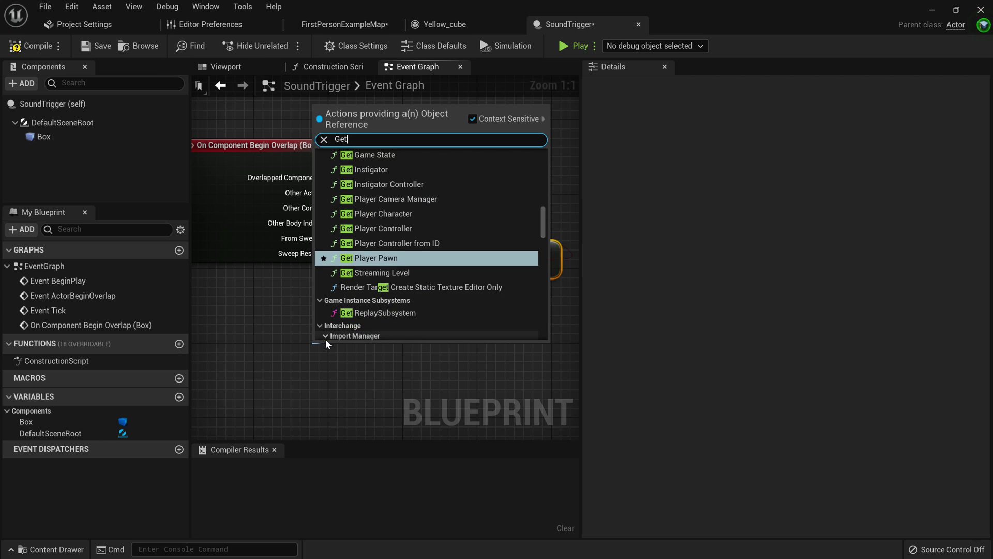
type("Player")
key("Up")
key("Up")
key("Up")
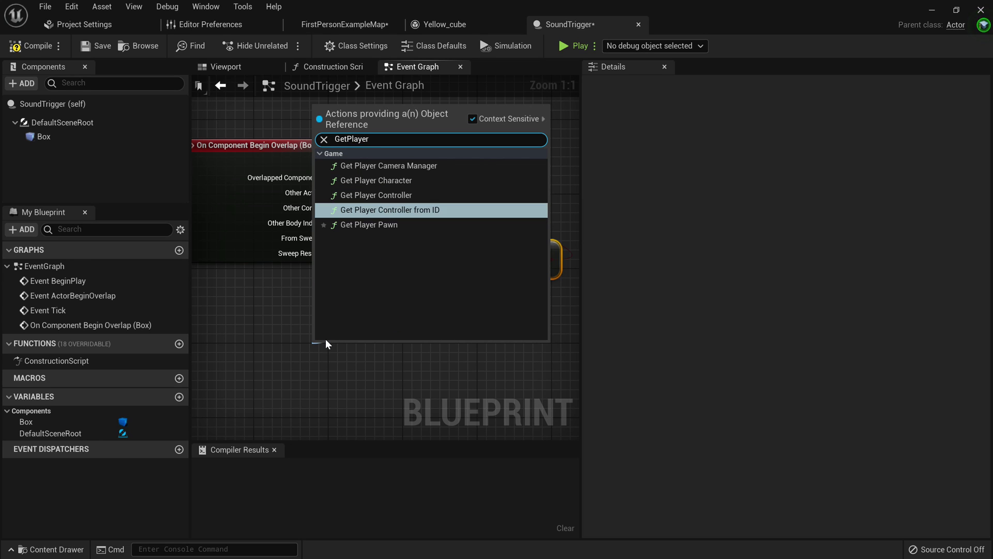
key("Return")
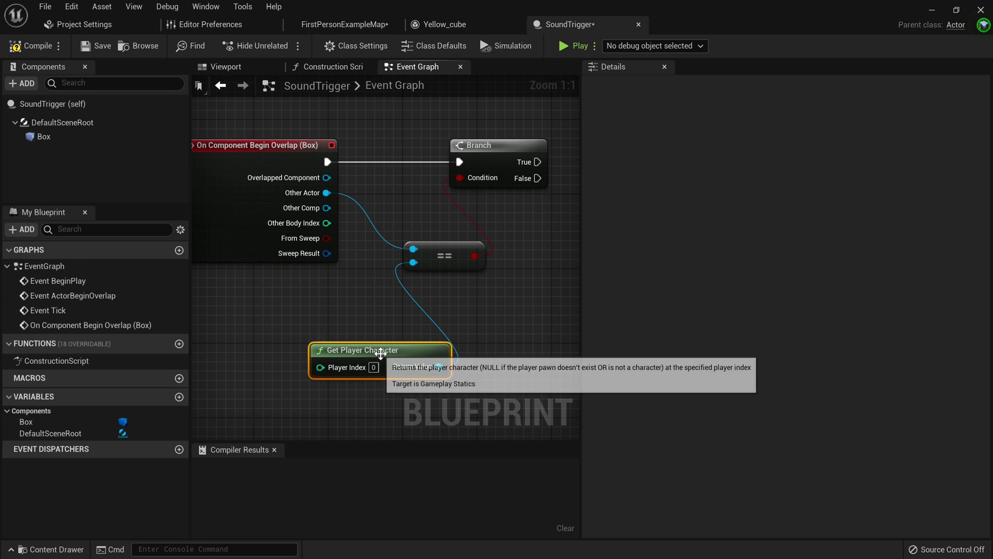
left_click_drag(377, 352, 260, 278)
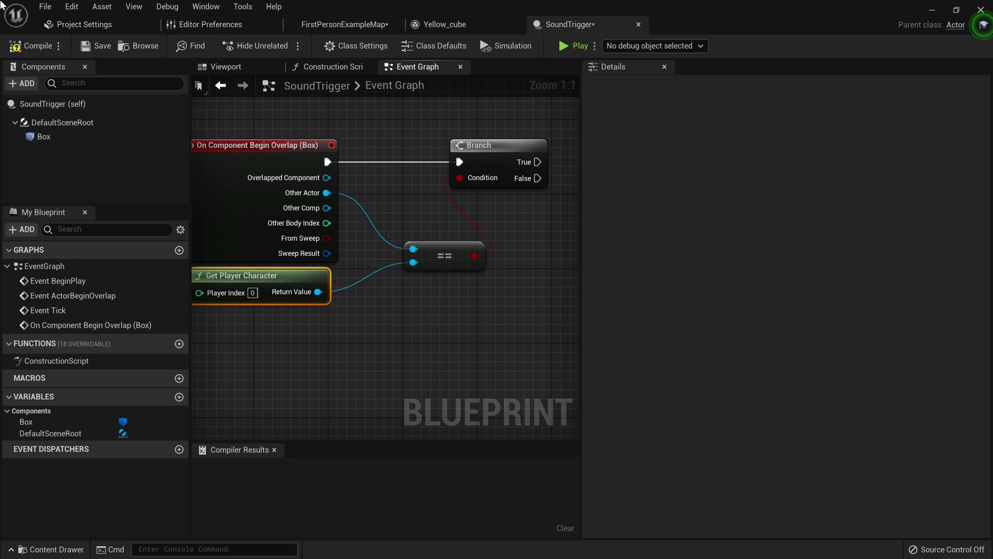
Compile and save the SoundTrigger Blueprint.
left_click(31, 46)
left_click(95, 46)
scroll(301, 239, "down", 2)
right_click_drag(301, 239, 300, 251)
scroll(358, 231, "up", 2)
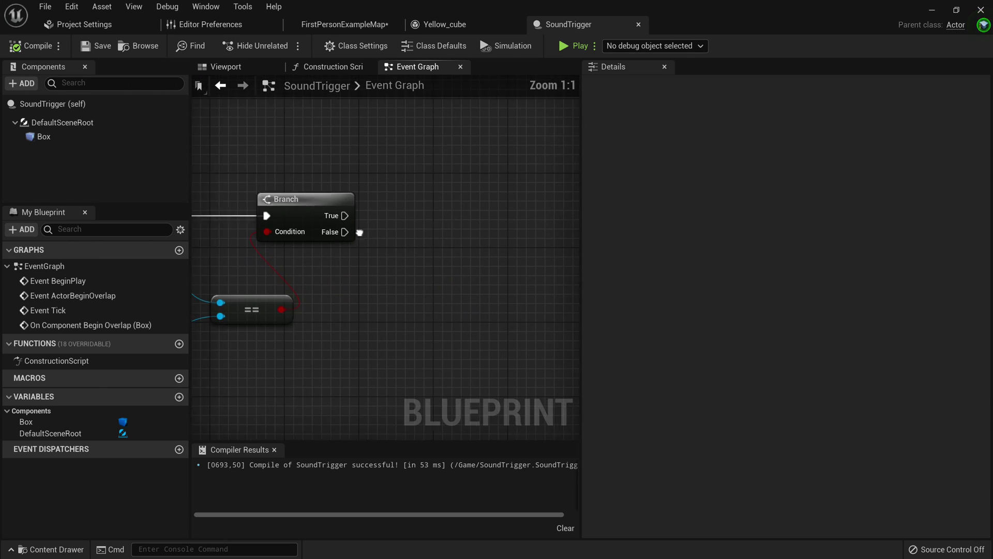
right_click_drag(359, 230, 403, 280)
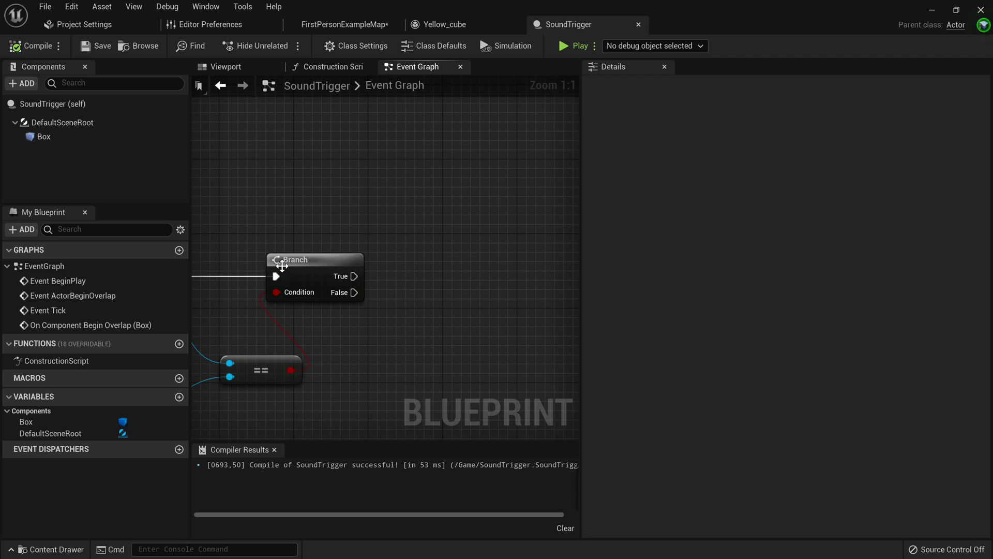
Shift the Branch node along the graph and connect its True output to a new Do Once node placed beside it.
left_click_drag(292, 262, 356, 263)
right_click_drag(560, 309, 290, 262)
left_click_drag(316, 271, 491, 257)
type("Do once")
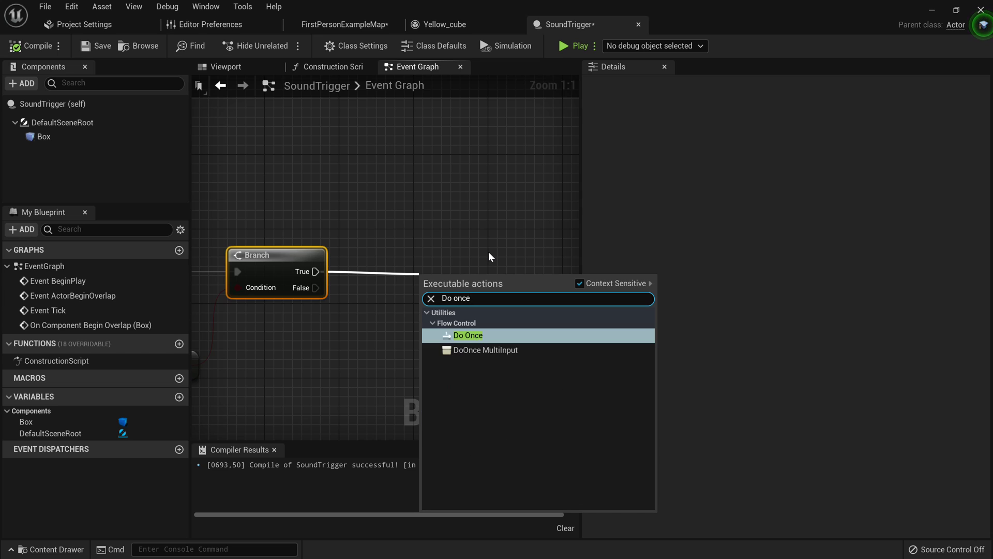
key("Return")
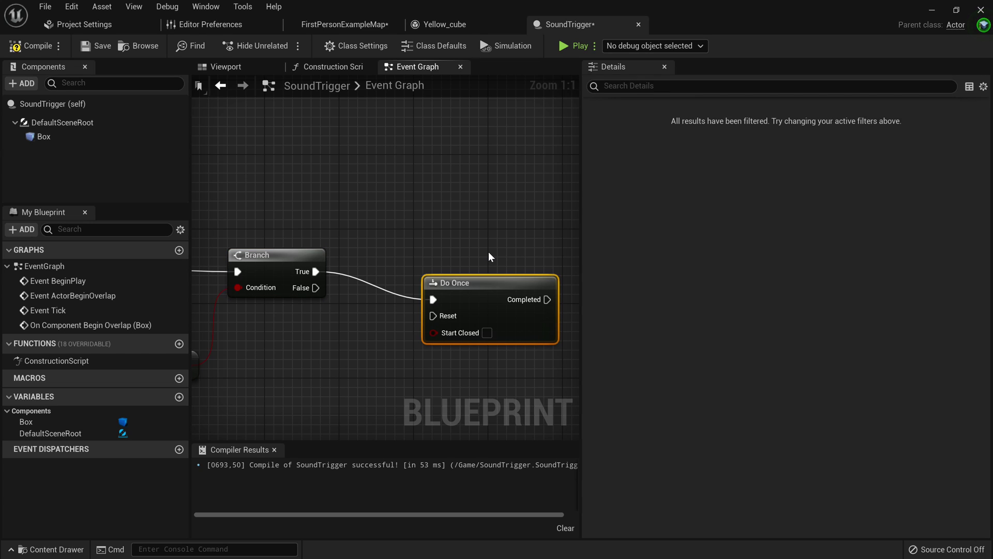
left_click_drag(471, 276, 387, 249)
right_click_drag(512, 213, 449, 198)
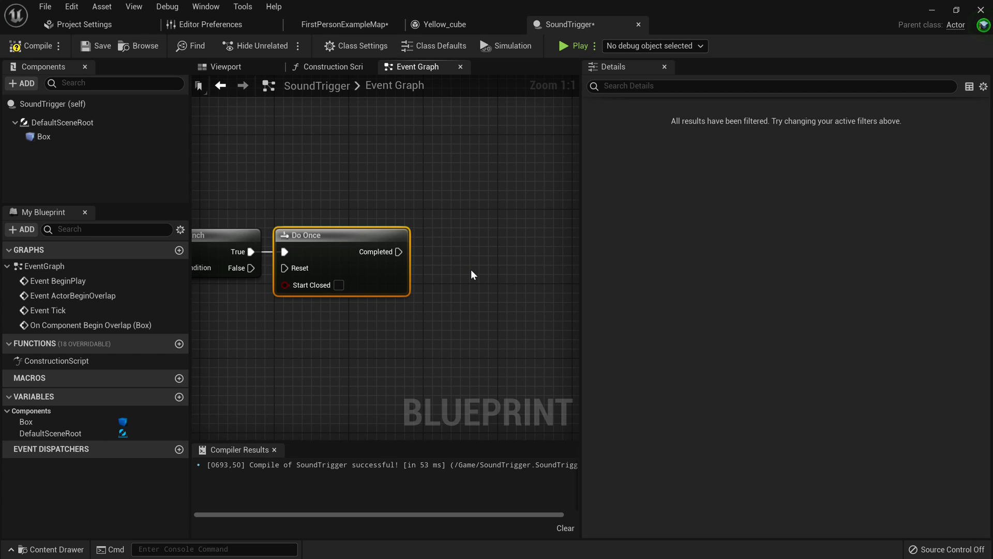
Connect the Do Once node's Completed output to a new Play Sound 2D node.
right_click_drag(472, 275, 422, 248)
left_click(351, 241)
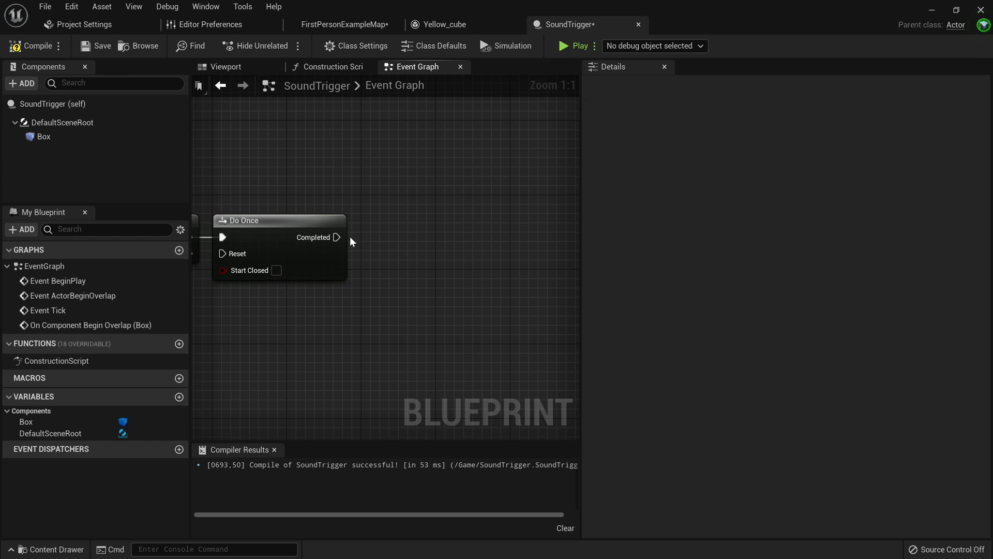
left_click_drag(337, 237, 436, 214)
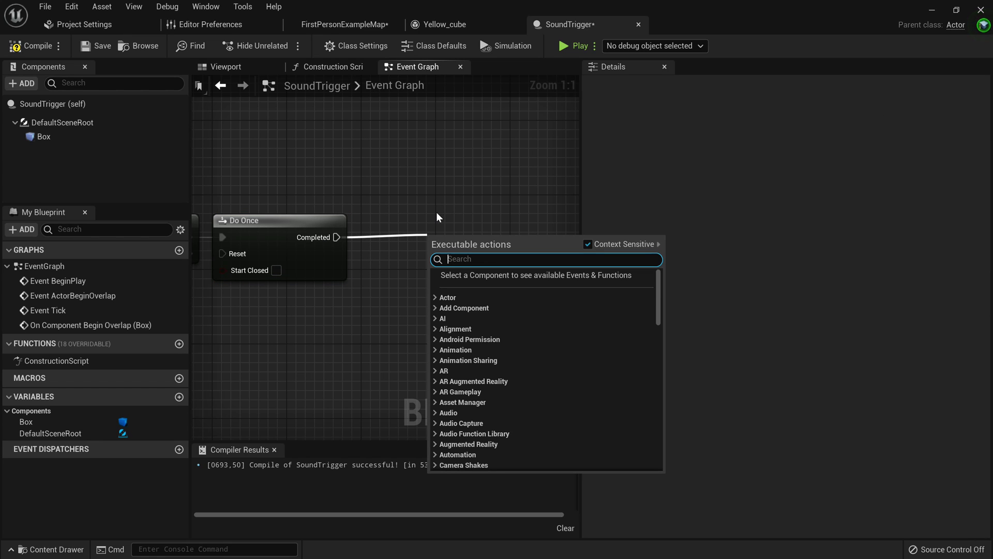
type("Play sound")
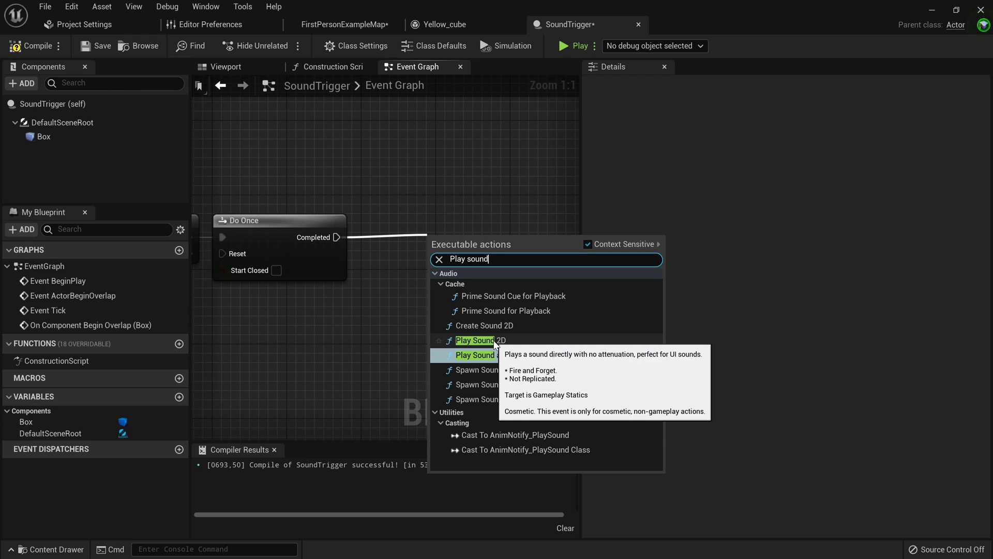
left_click(501, 339)
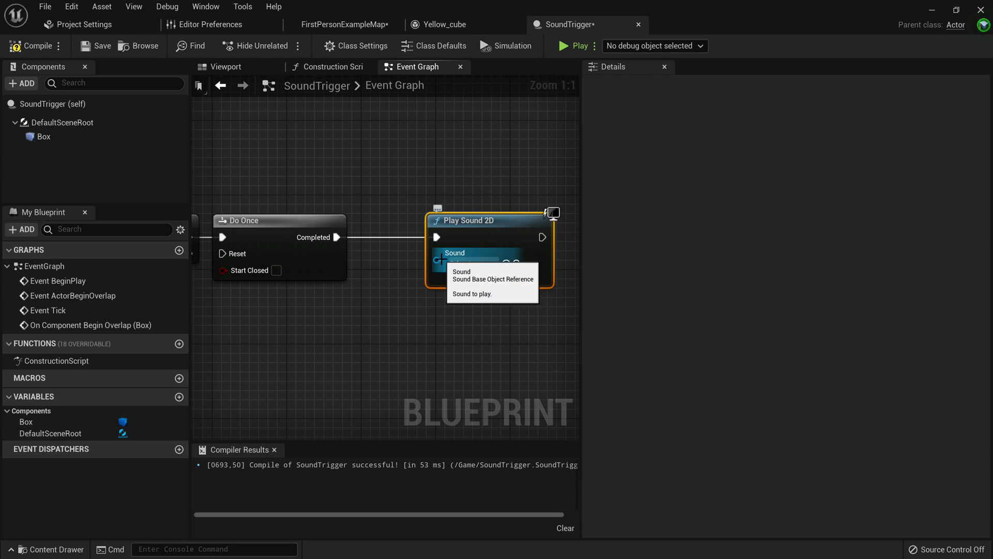
Promote the Play Sound 2D node's Sound input to an instance-editable variable and place its node above Do Once.
left_click_drag(437, 259, 372, 356)
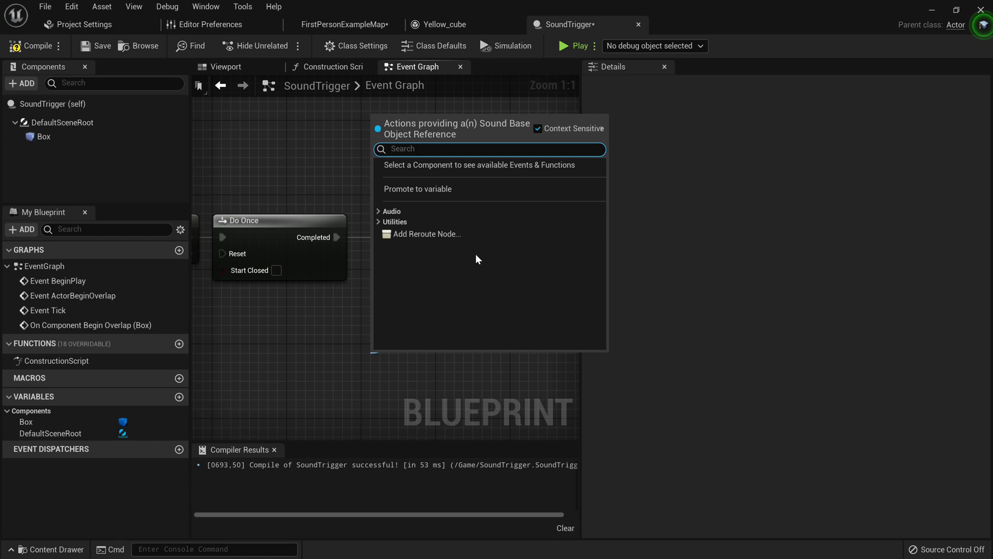
left_click(403, 187)
left_click_drag(355, 216, 304, 200)
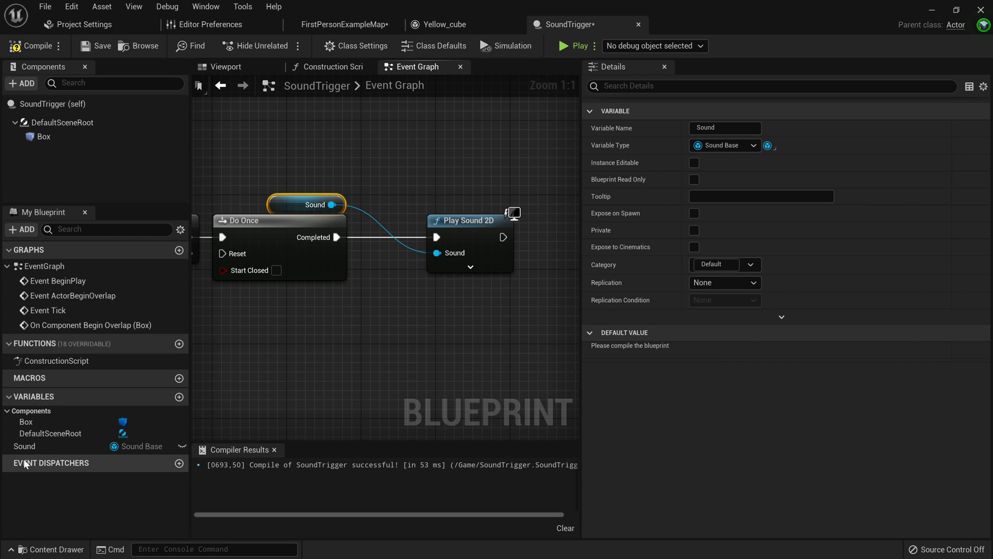
left_click(182, 448)
Compile and save the SoundTrigger Blueprint with the new Sound variable.
right_click_drag(342, 327, 399, 341)
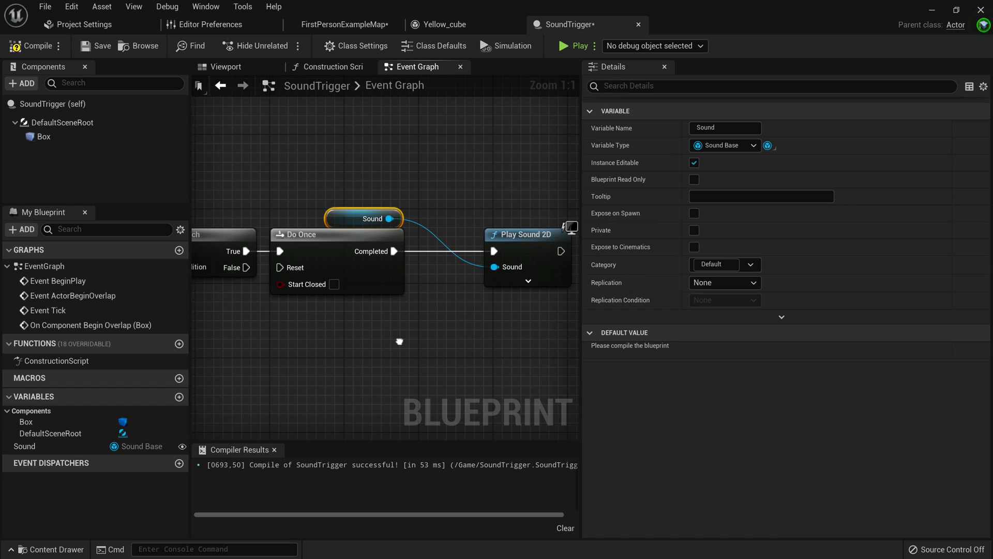
scroll(318, 118, "down", 5)
left_click(32, 45)
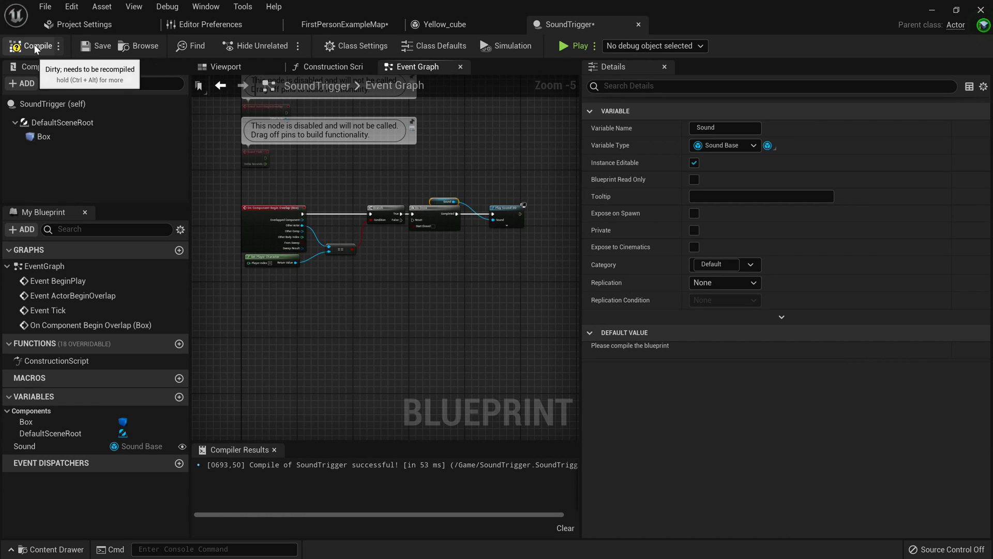
left_click(98, 46)
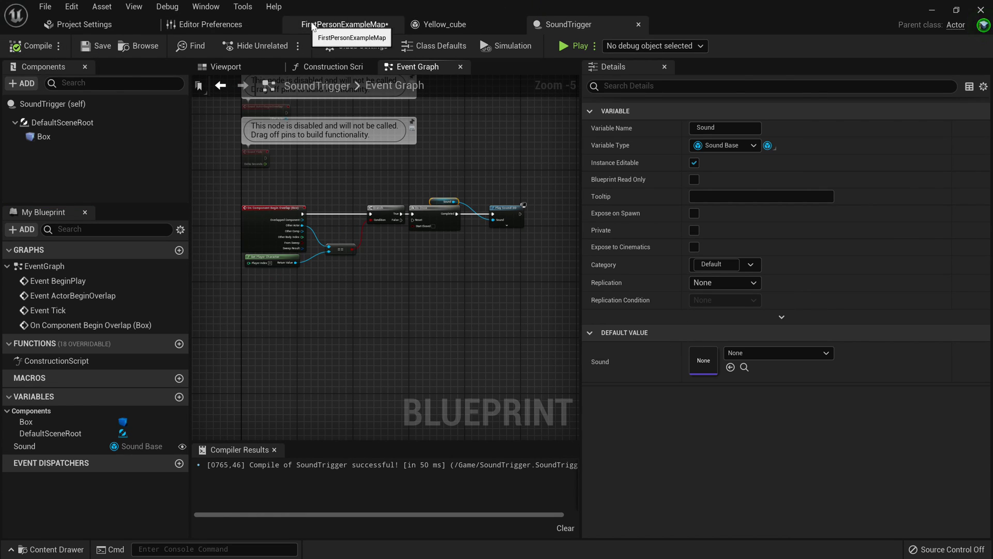
Place a SoundTrigger in the level's gap between the two walls and scale it to 3.5 in Y and 9.75 in Z.
left_click(344, 24)
mouse_move(475, 308)
right_mouse_down()
mouse_move(455, 305)
mouse_move(570, 316)
mouse_move(492, 300)
right_mouse_up()
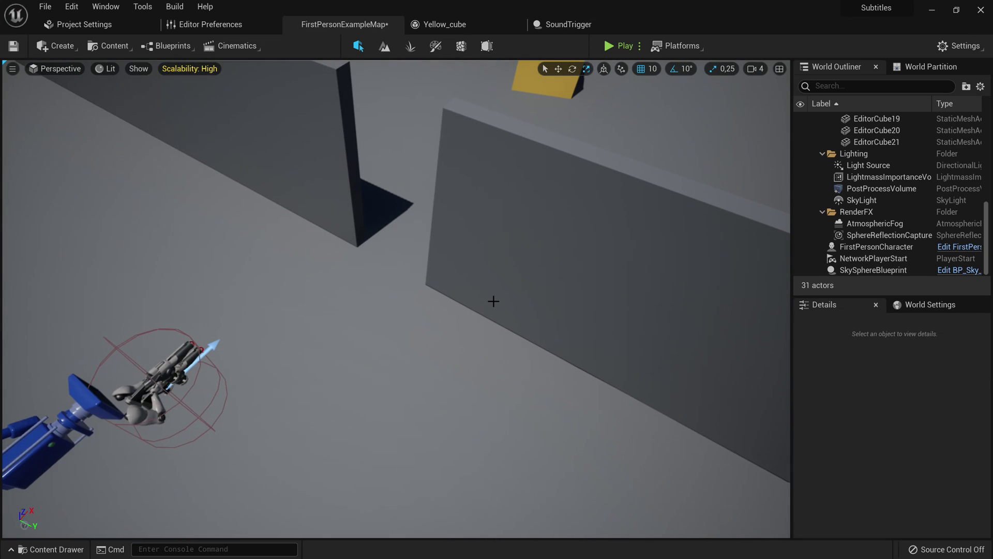
key("ctrl+space")
left_click_drag(472, 437, 429, 294)
right_click_drag(371, 281, 383, 233)
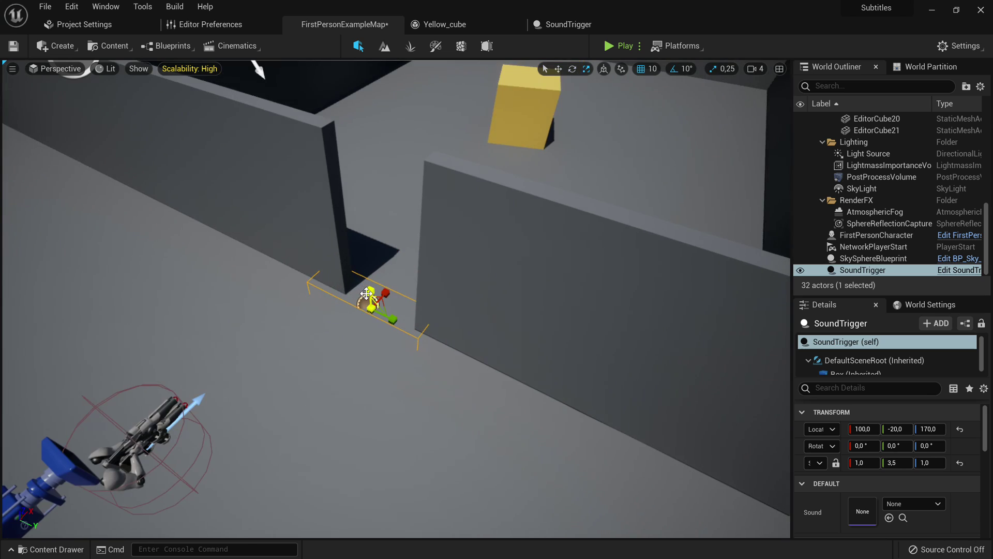
left_click_drag(370, 291, 370, 178)
right_click_drag(414, 413, 444, 402)
Assign the Yellow_cube sound wave to the placed SoundTrigger's Sound property.
scroll(862, 478, "down", 3)
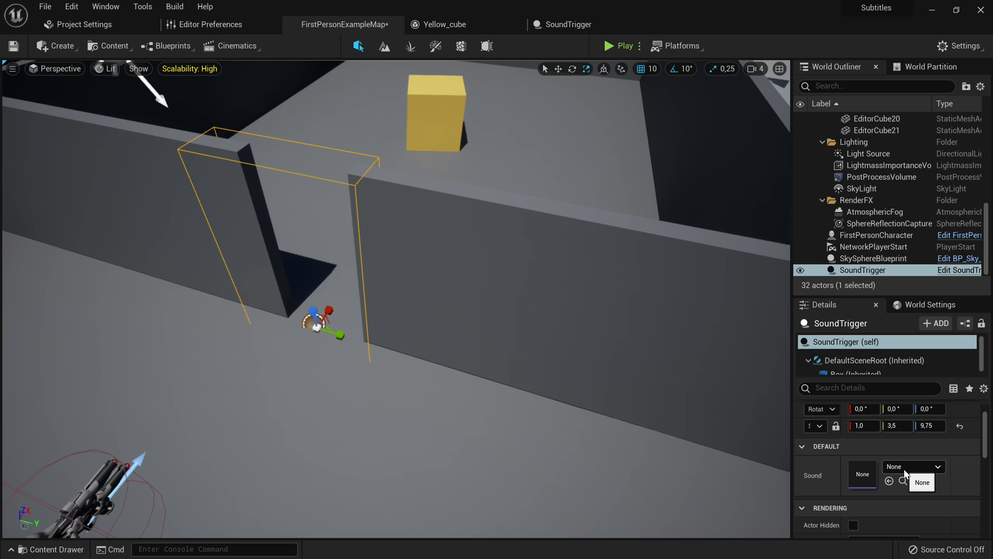
left_click(905, 468)
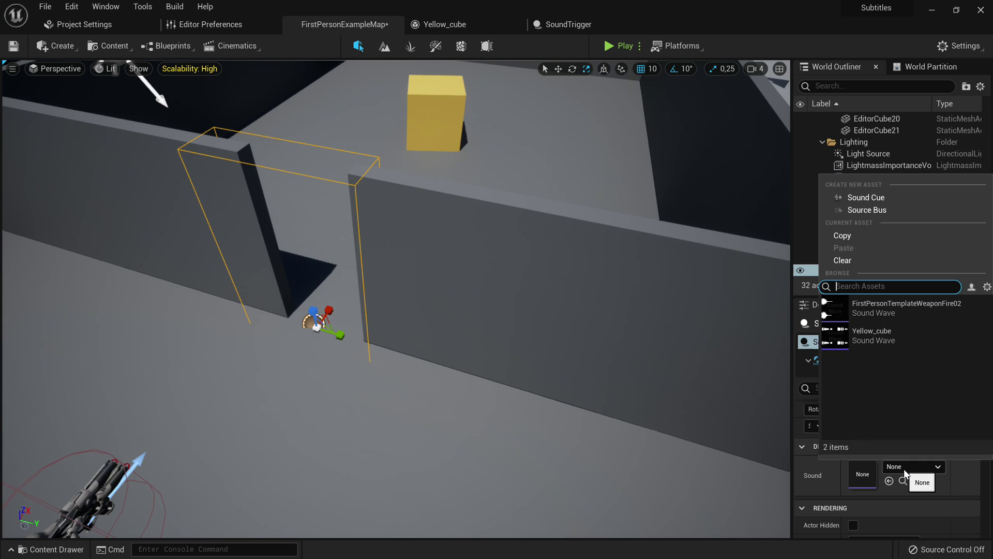
left_click(876, 335)
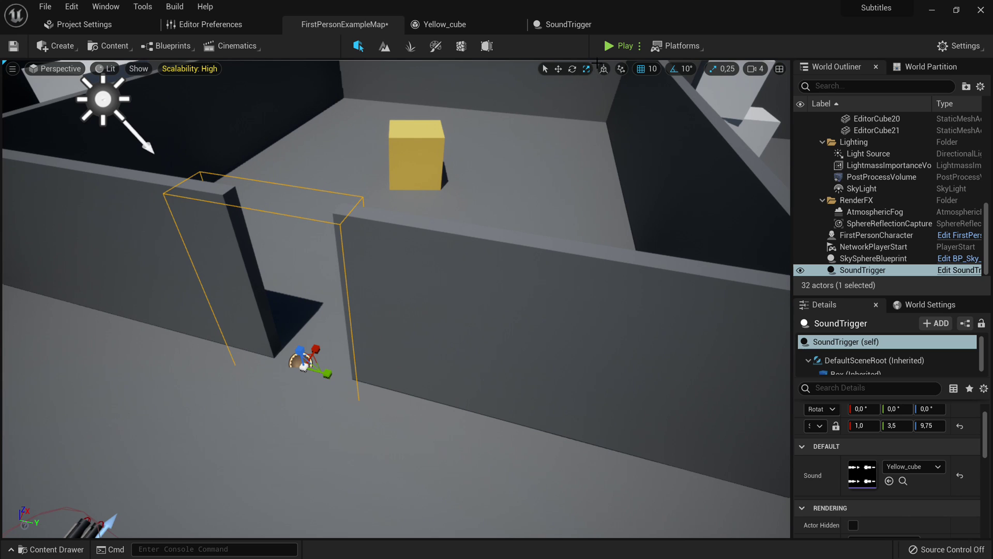
Play the level full screen and walk through the gap toward the yellow cube to test the trigger, then stop playing.
key("F11")
scroll(542, 215, "down", 3)
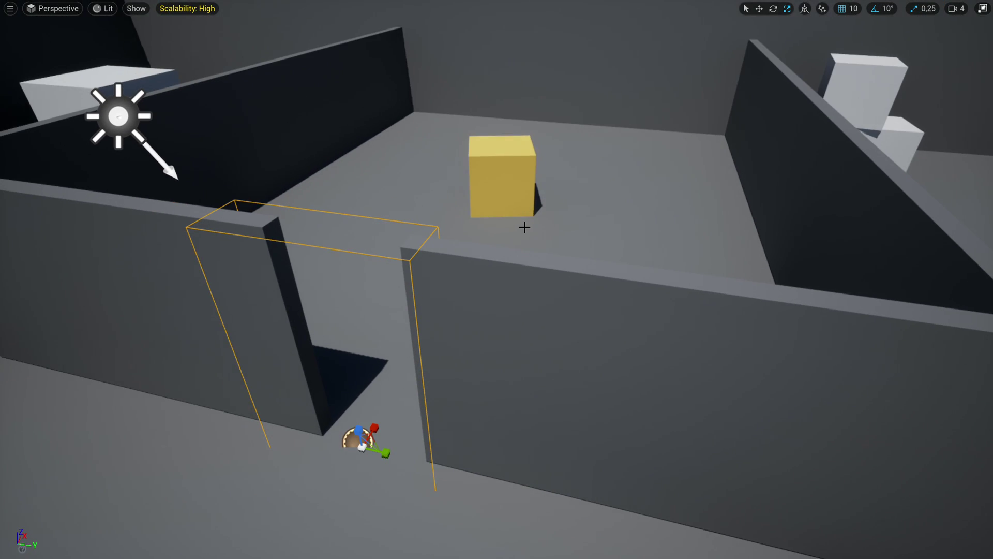
key("F11")
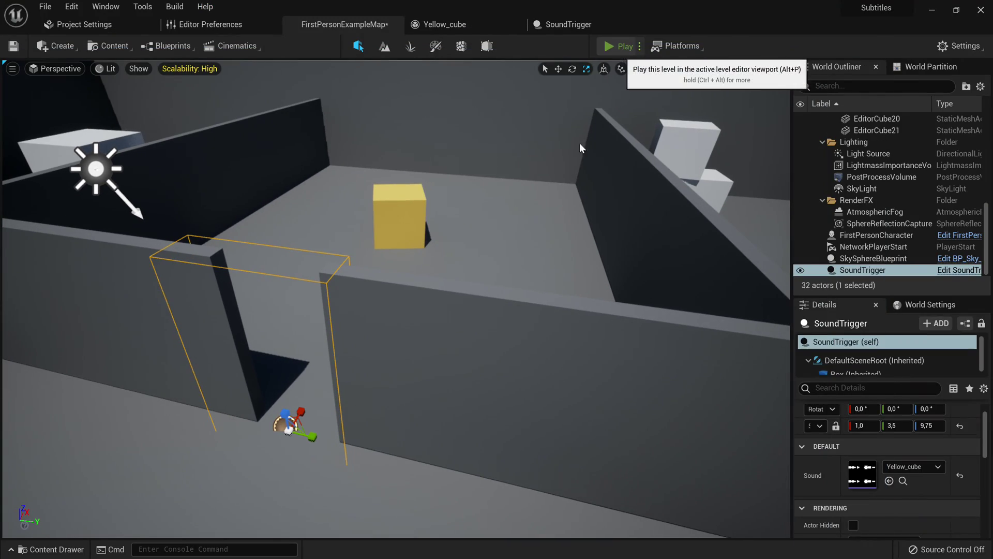
left_click(619, 46)
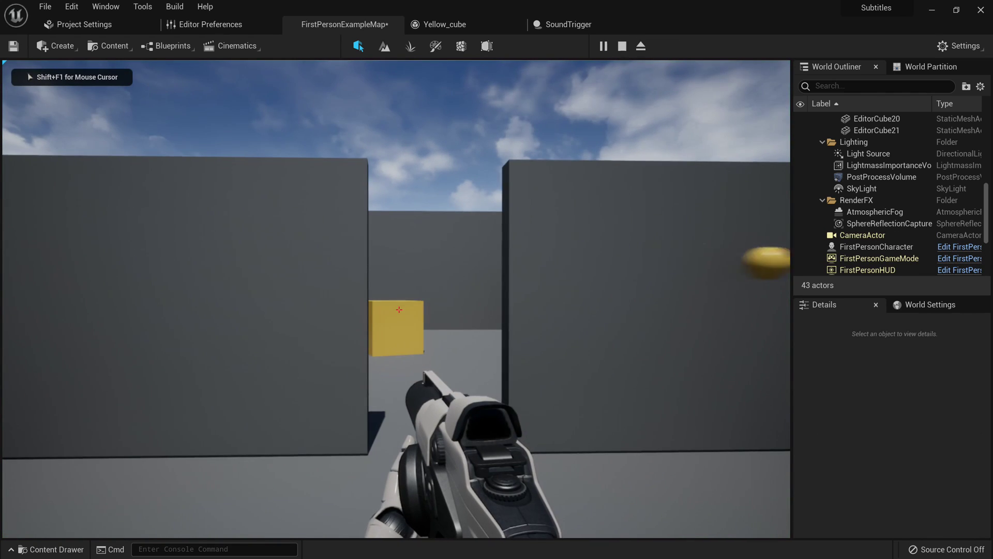
key("shift+F1")
key("F11")
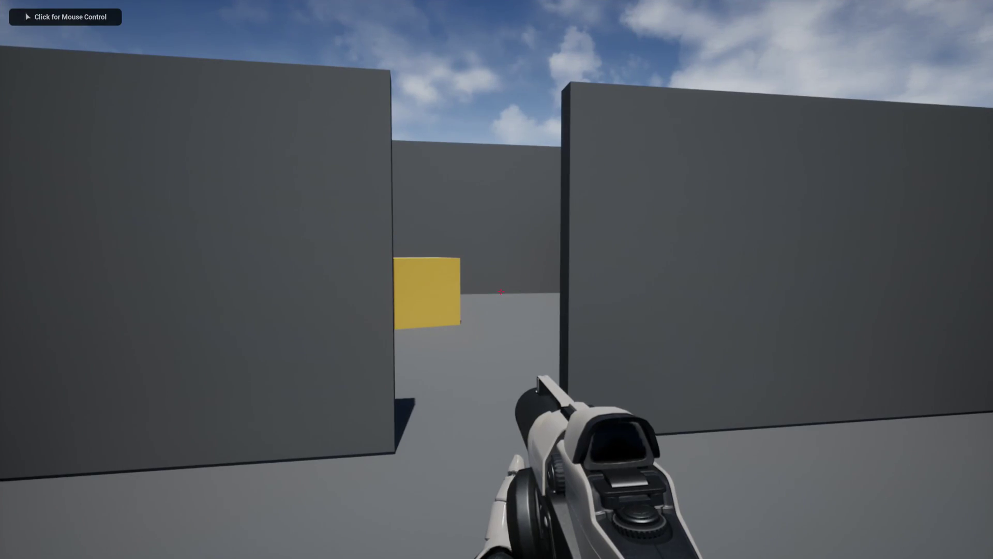
key("w")
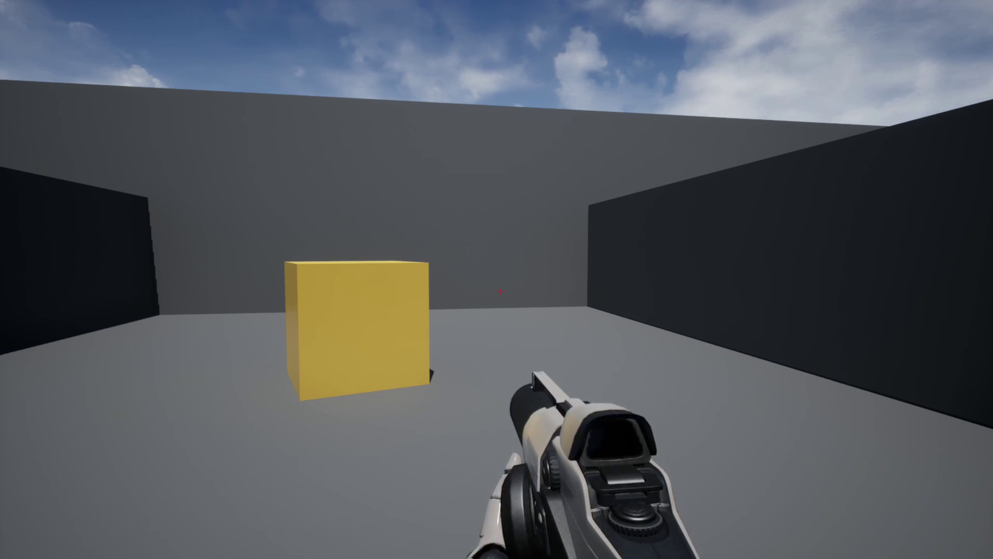
key("Escape")
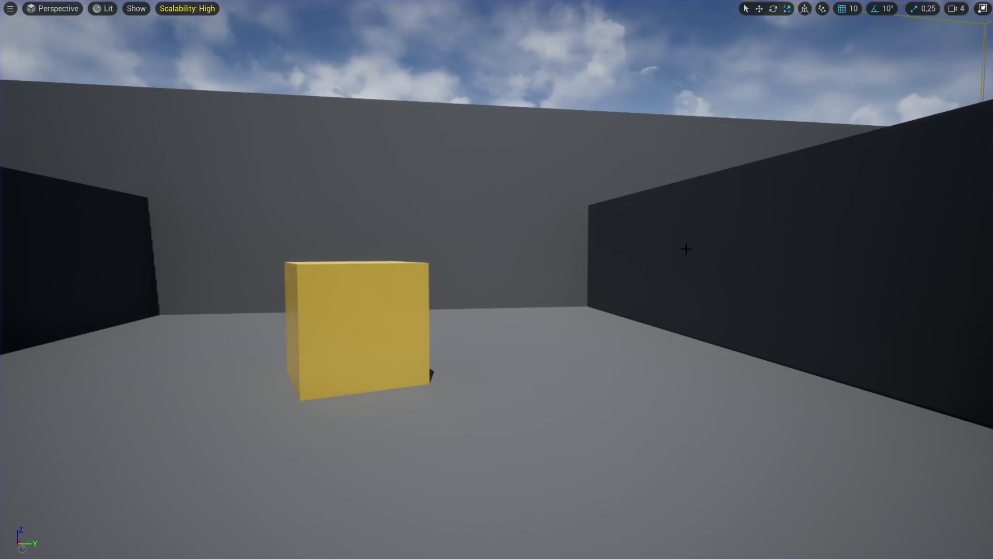
key("F11")
Examine how the SoundTrigger box spans the gap between the walls in front of the yellow cube.
right_click_drag(623, 253, 522, 332)
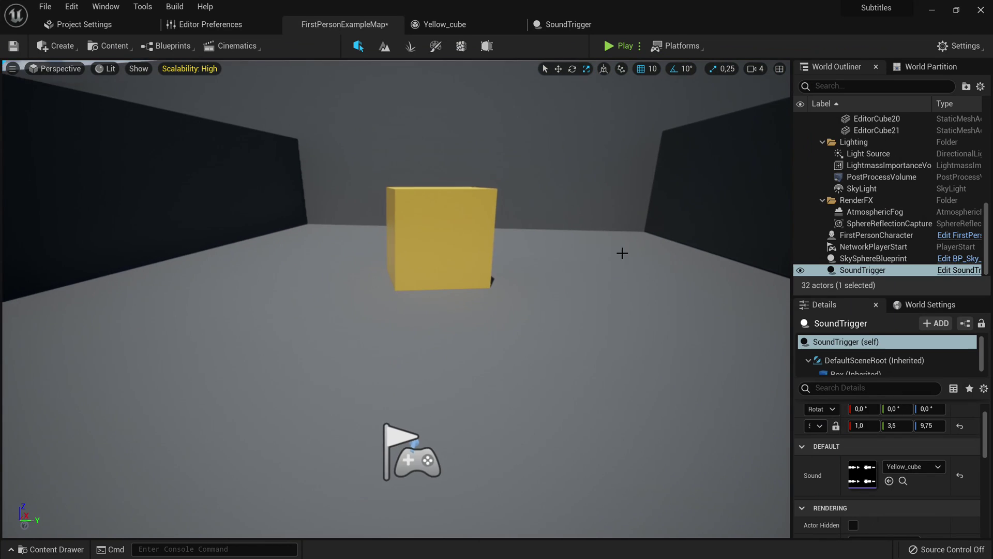
scroll(620, 253, "down", 5)
right_click_drag(590, 282, 613, 218)
key("s")
key("w")
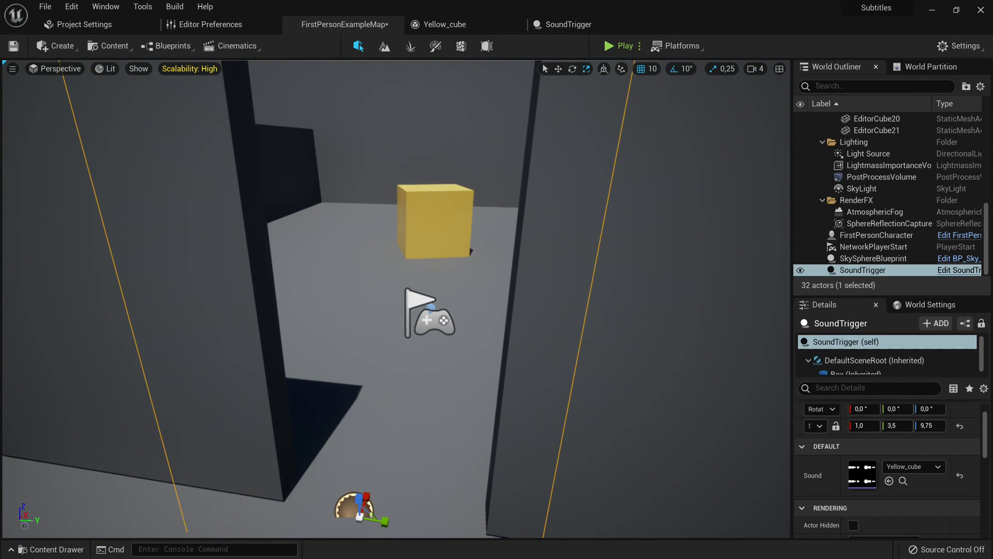
key("s")
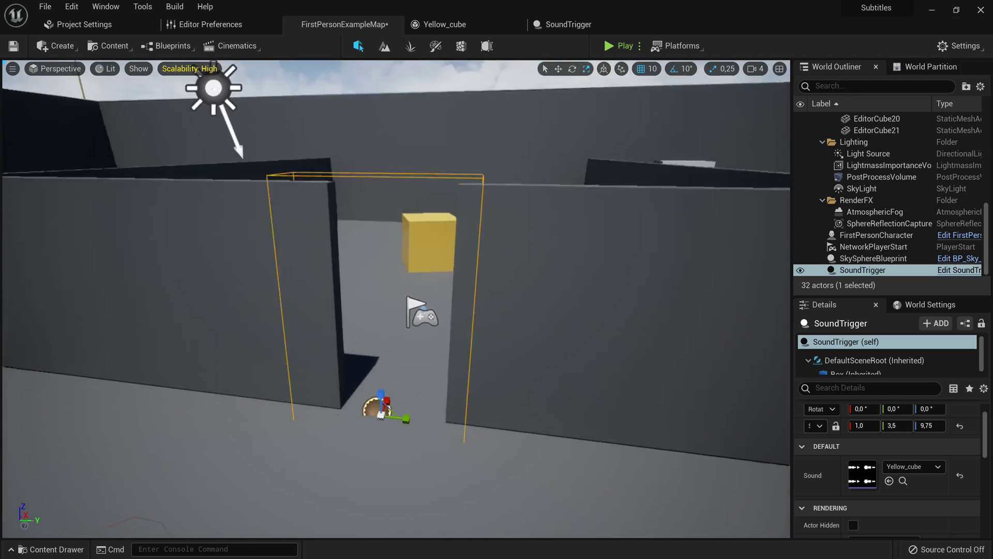
key("w")
key("s")
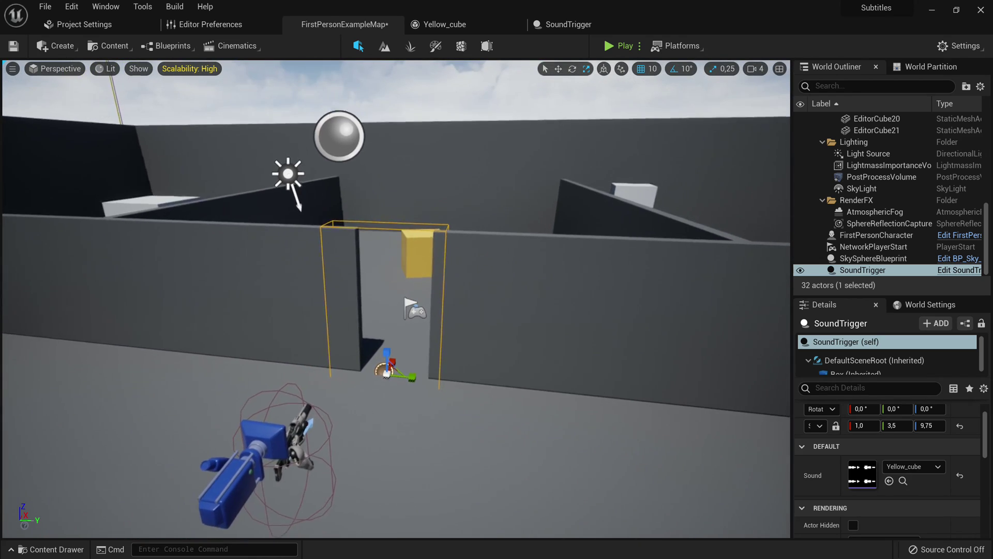
key("w")
key("s")
key("w")
key("s")
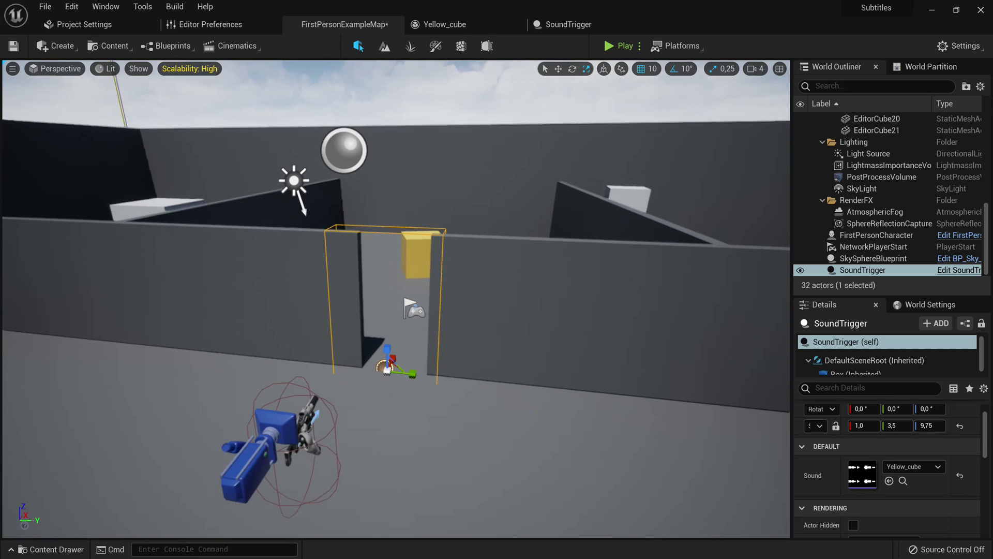
key("w")
key("s")
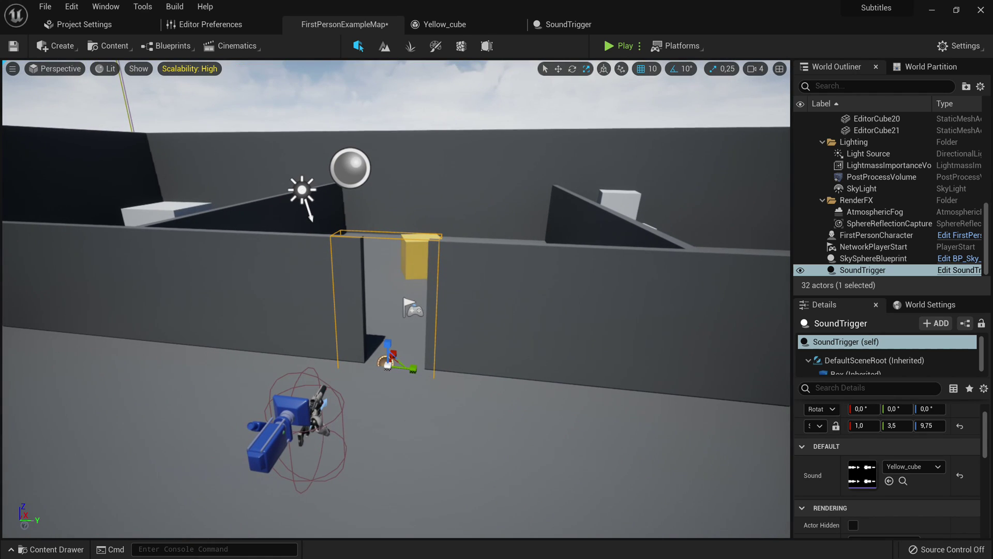